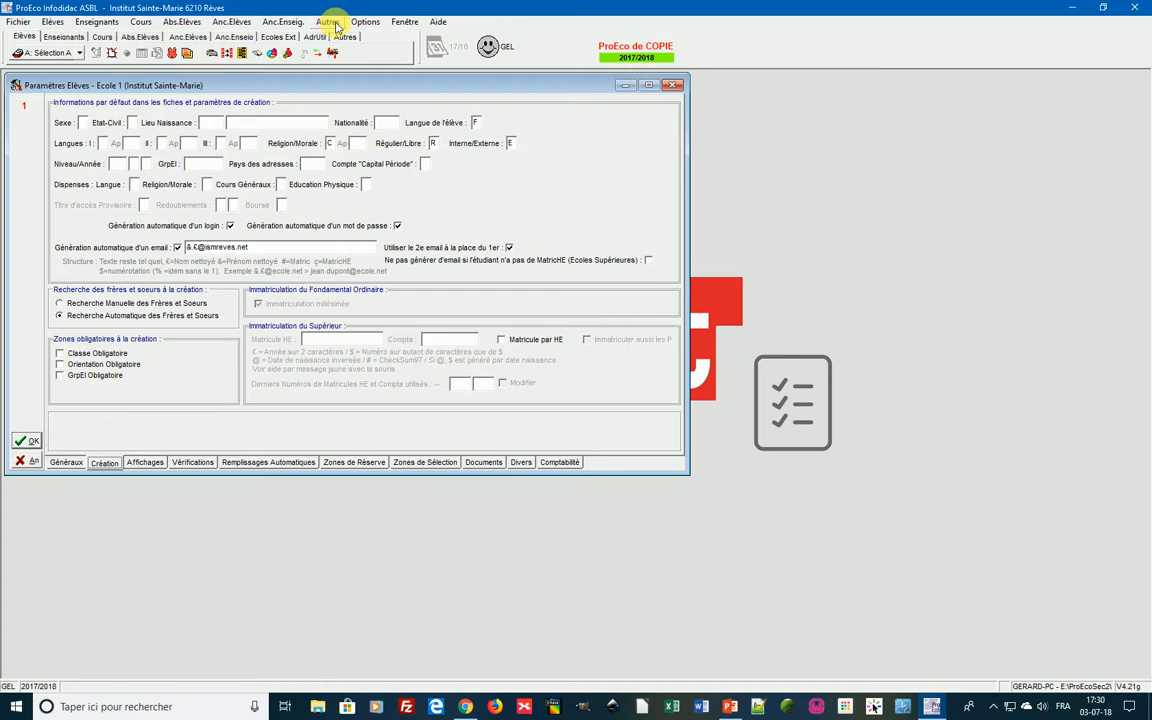
Review the password length and automatic login structure in the general ProEco parameters, closing those parameters and the student parameters when done.
{"action": "left_click", "coordinate": [333, 22]}
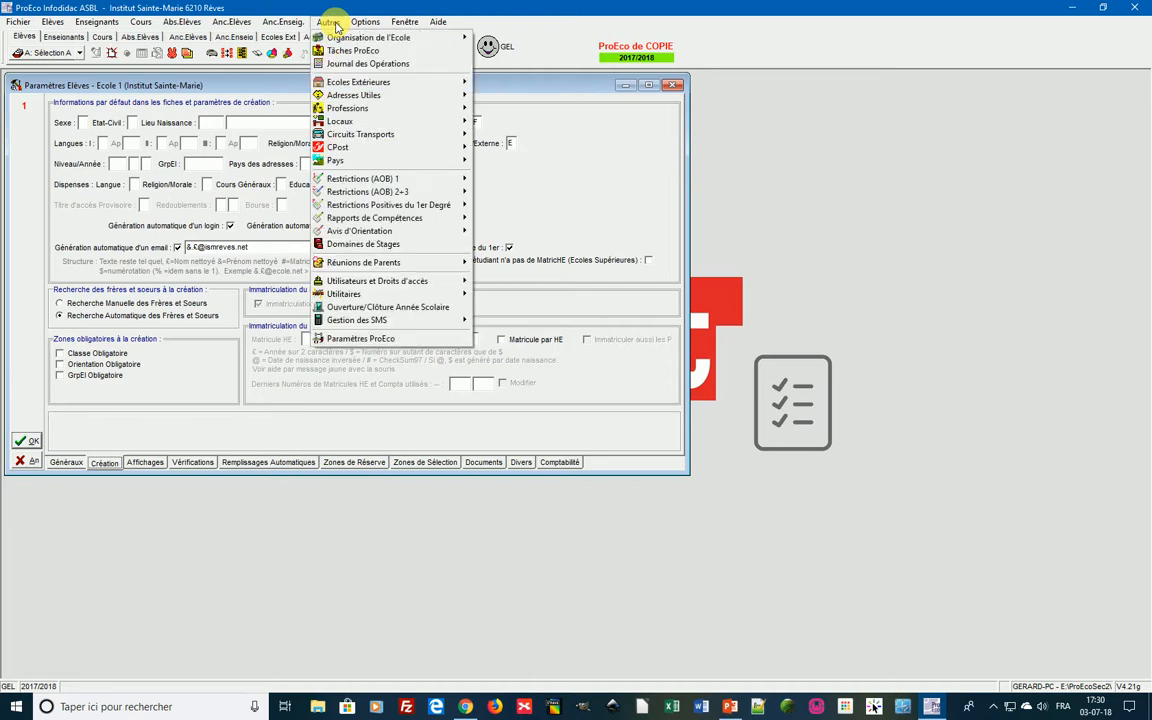
{"action": "left_click", "coordinate": [379, 341]}
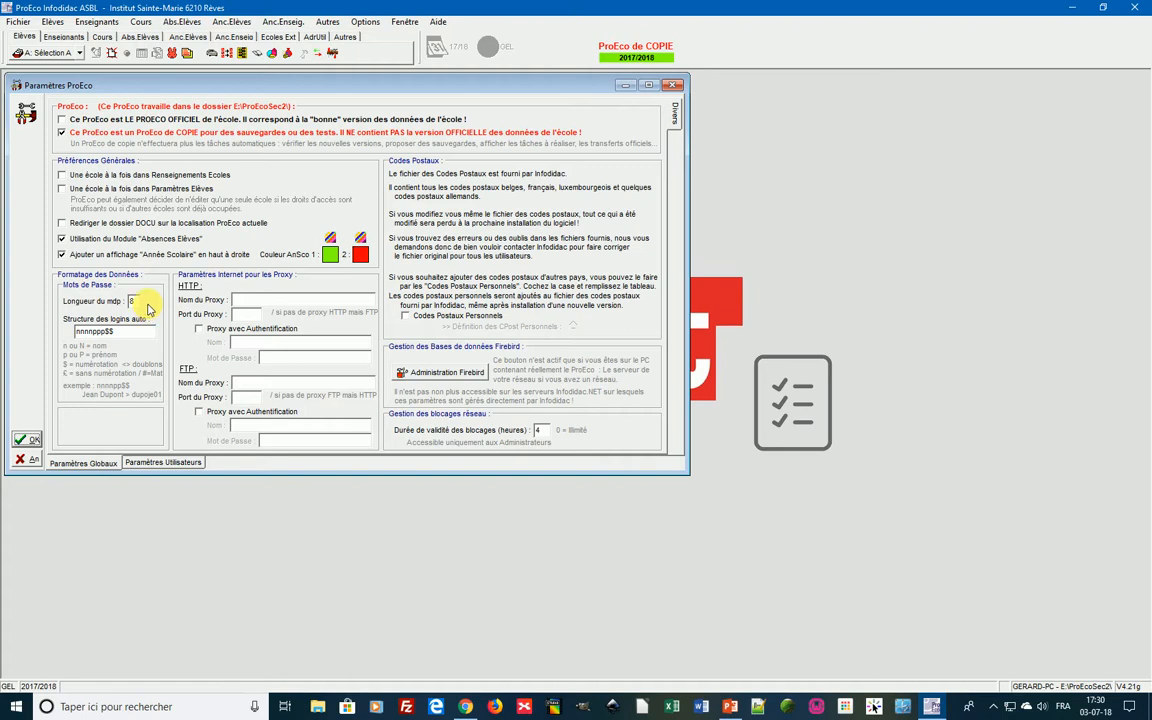
{"action": "left_click", "coordinate": [673, 85]}
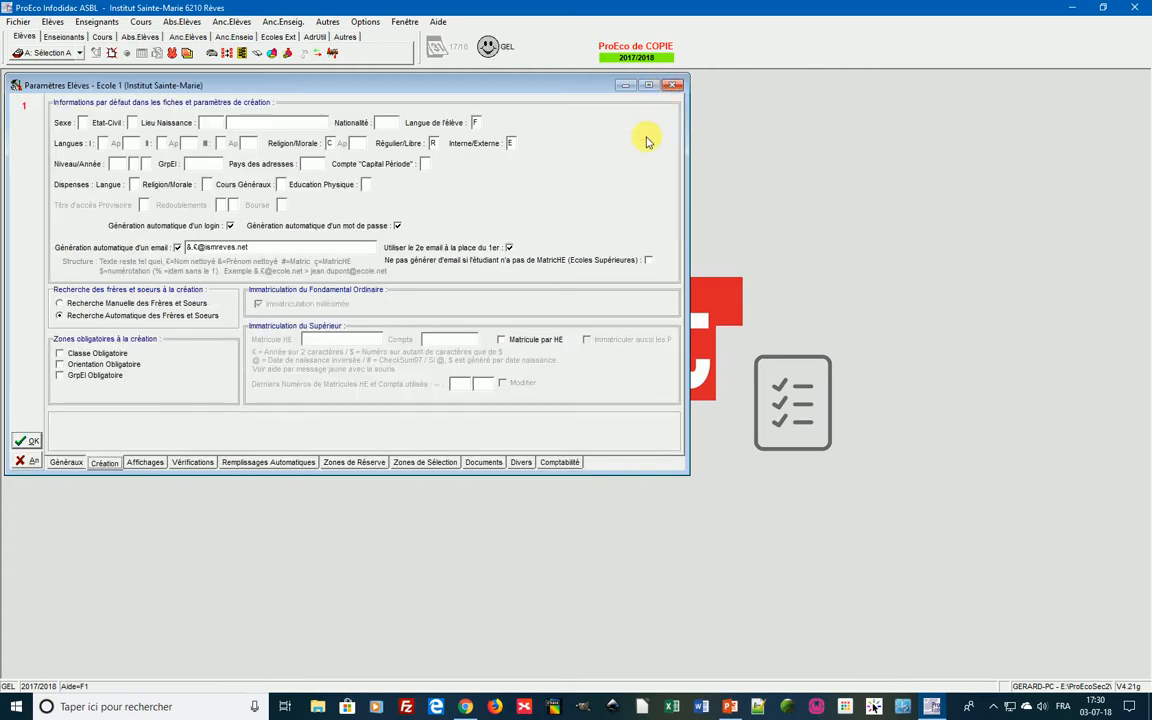
{"action": "left_click", "coordinate": [665, 86]}
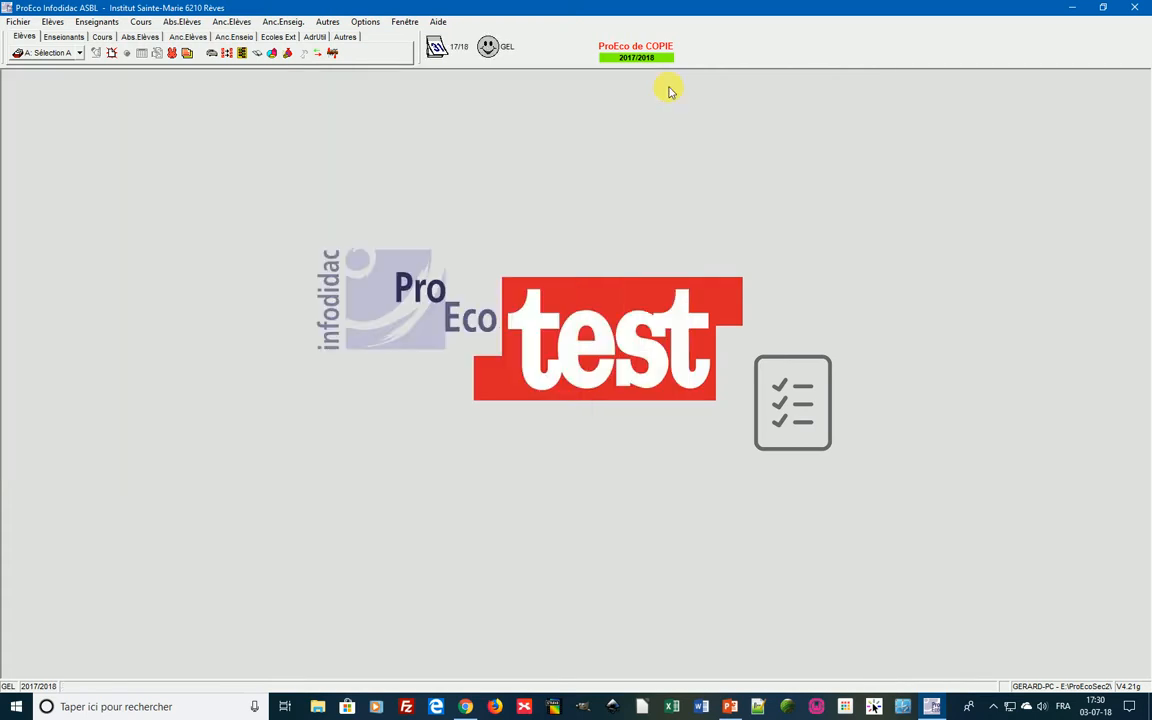
Create an alphabetical student selection A restricted to the student group (GrpEl) 2A.
{"action": "left_click", "coordinate": [35, 52]}
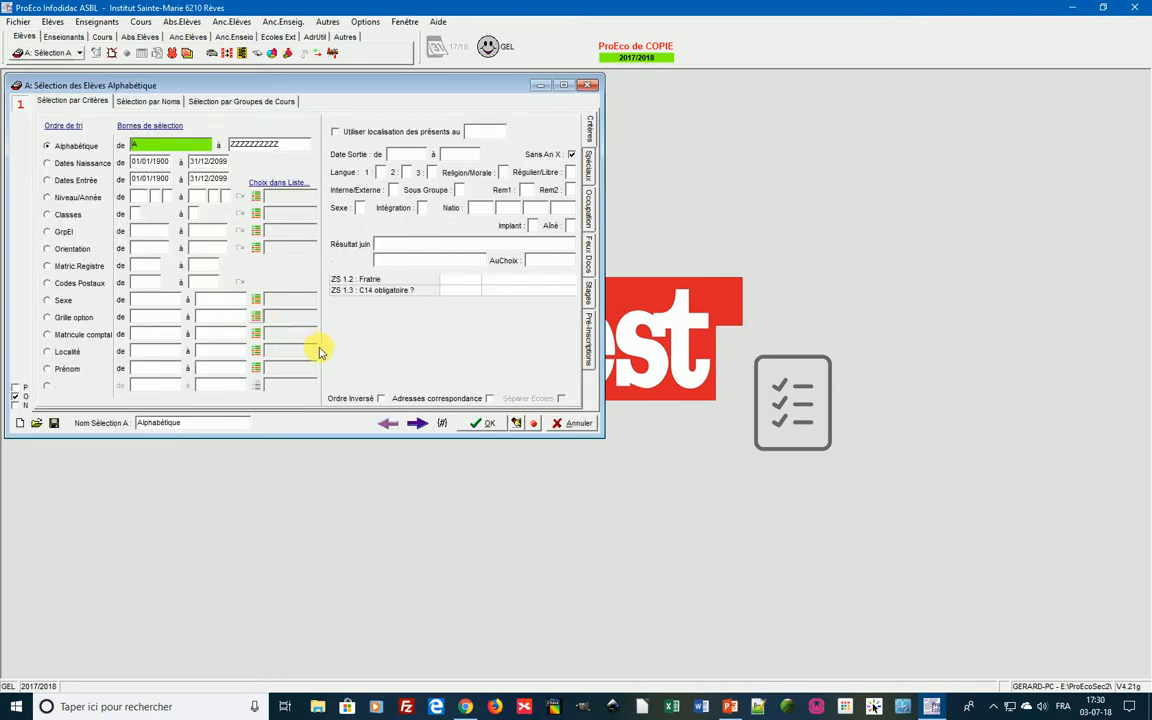
{"action": "left_click", "coordinate": [254, 230]}
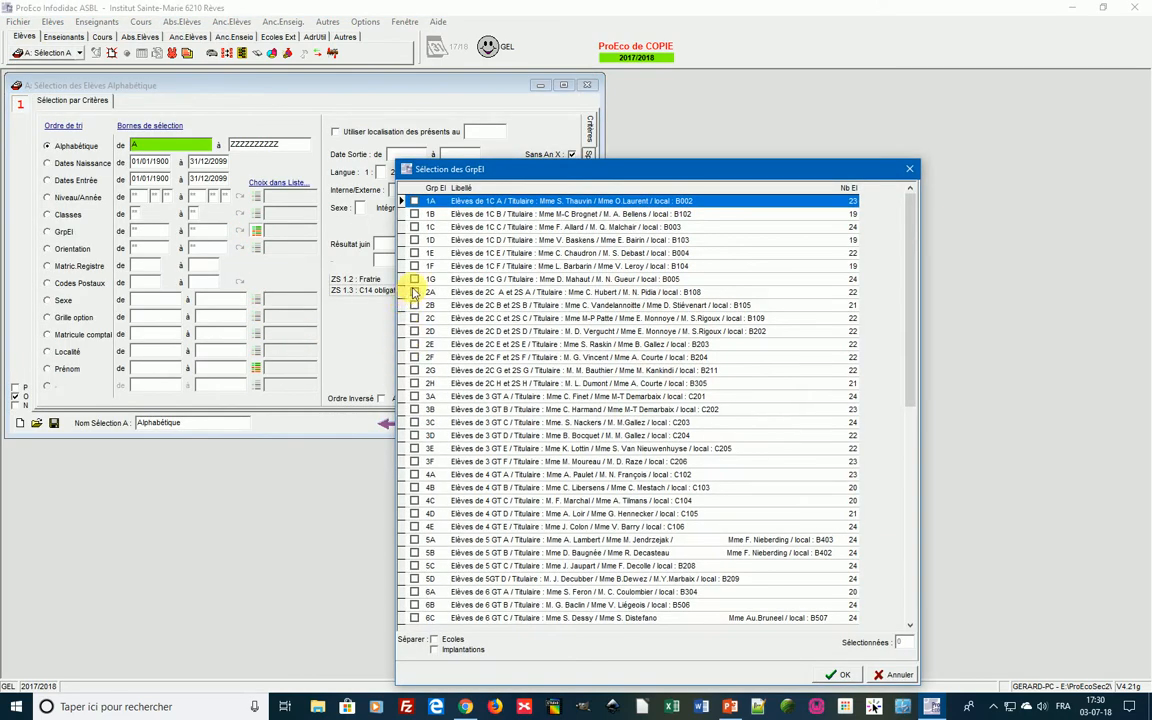
{"action": "left_click", "coordinate": [413, 292]}
{"action": "left_click", "coordinate": [836, 674]}
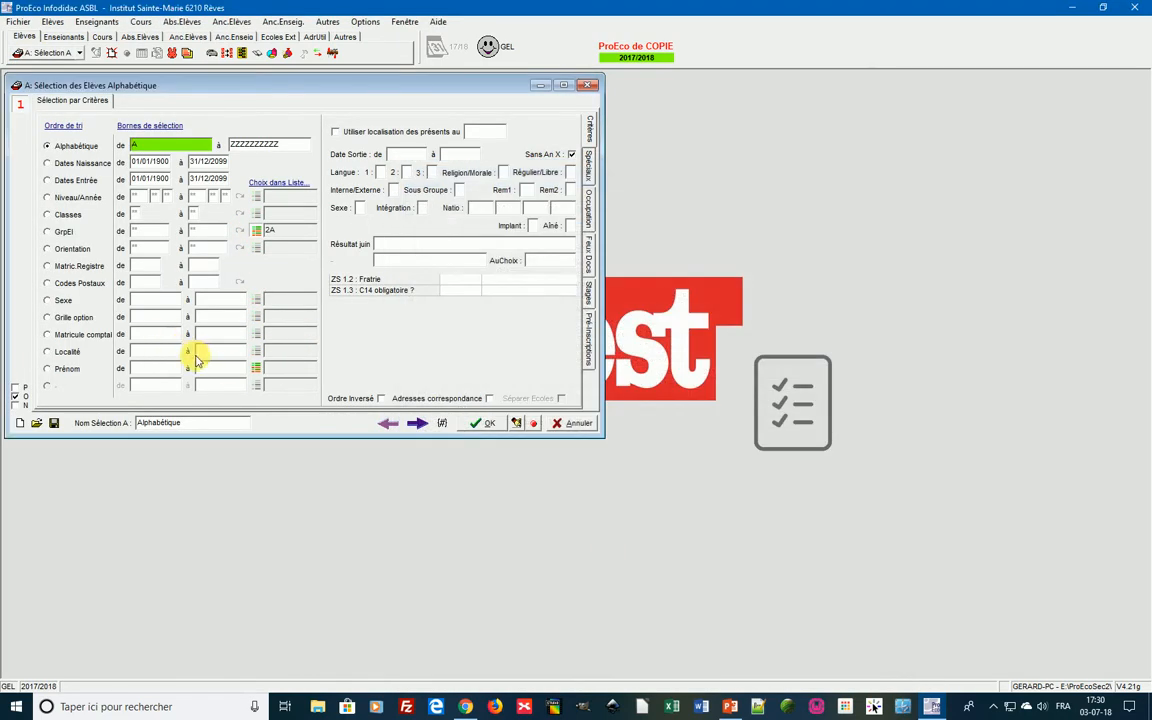
{"action": "left_click", "coordinate": [487, 423]}
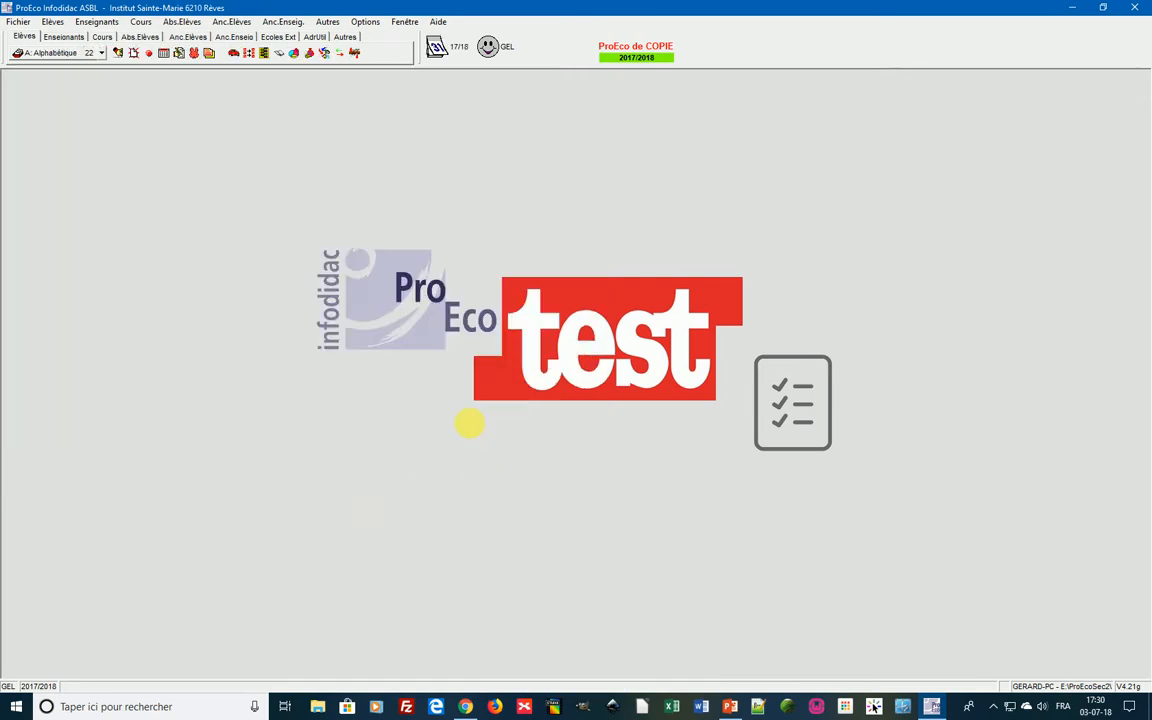
Start a quick list for the selected students and add the fields Prénom de l'élève and E-Mail de l'élève 2.
{"action": "left_click", "coordinate": [163, 57]}
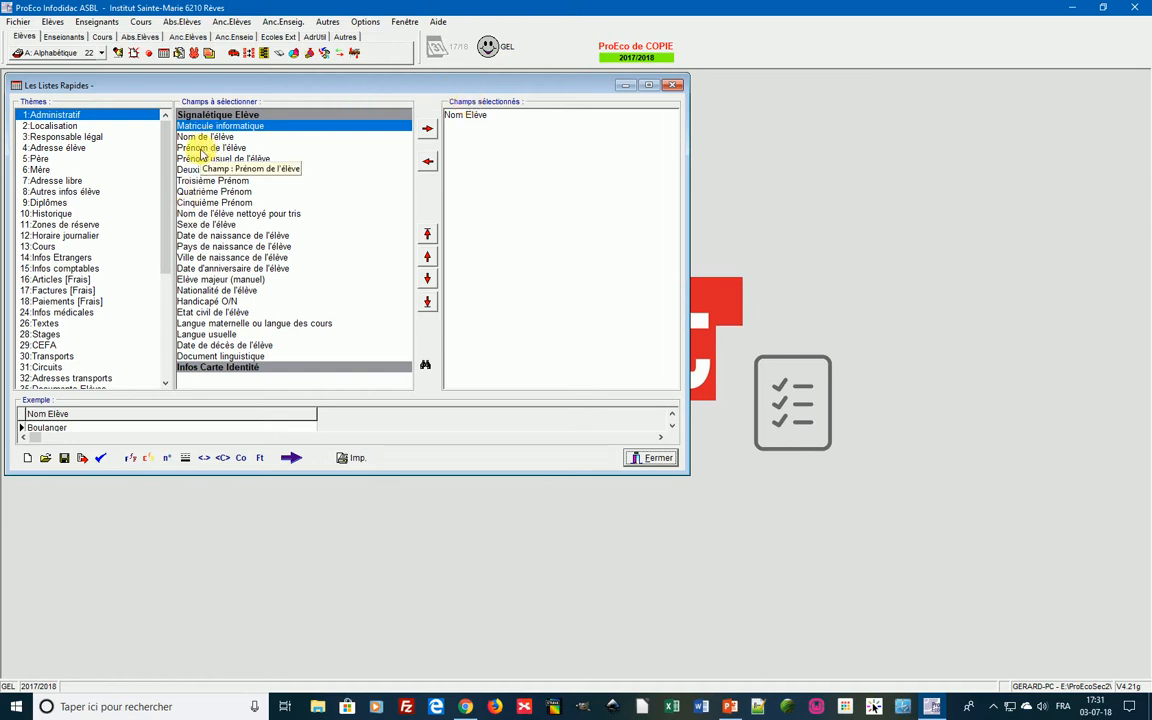
{"action": "double_click", "coordinate": [200, 149]}
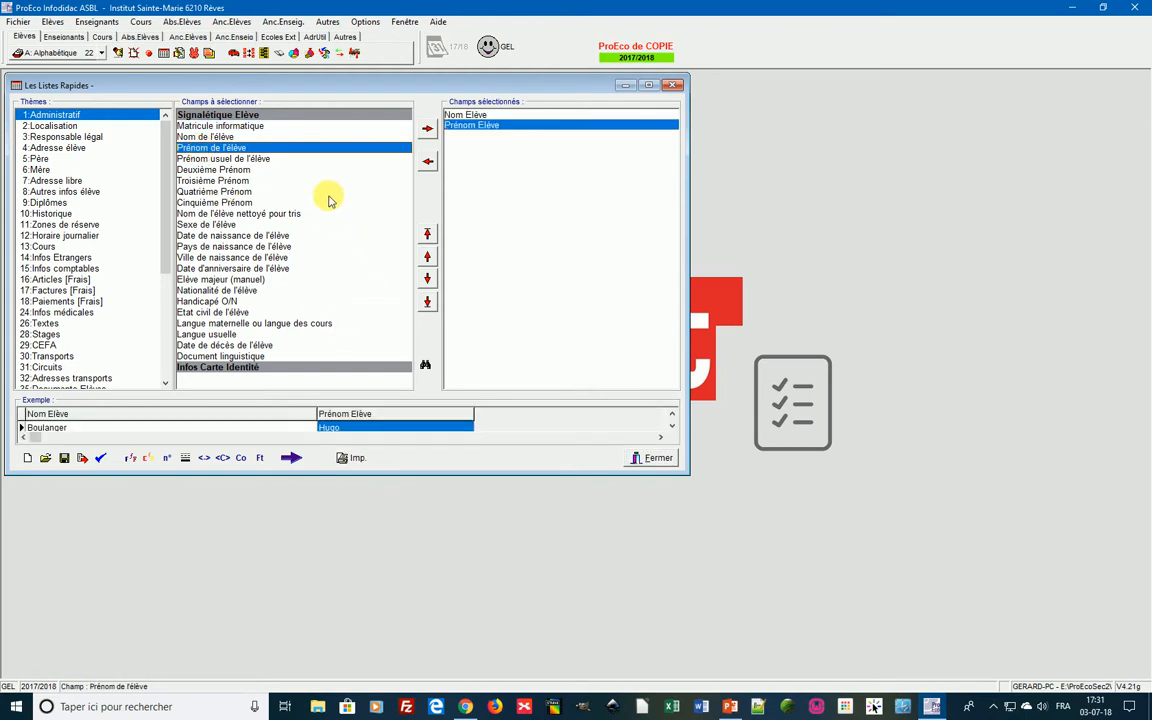
{"action": "left_click", "coordinate": [60, 149]}
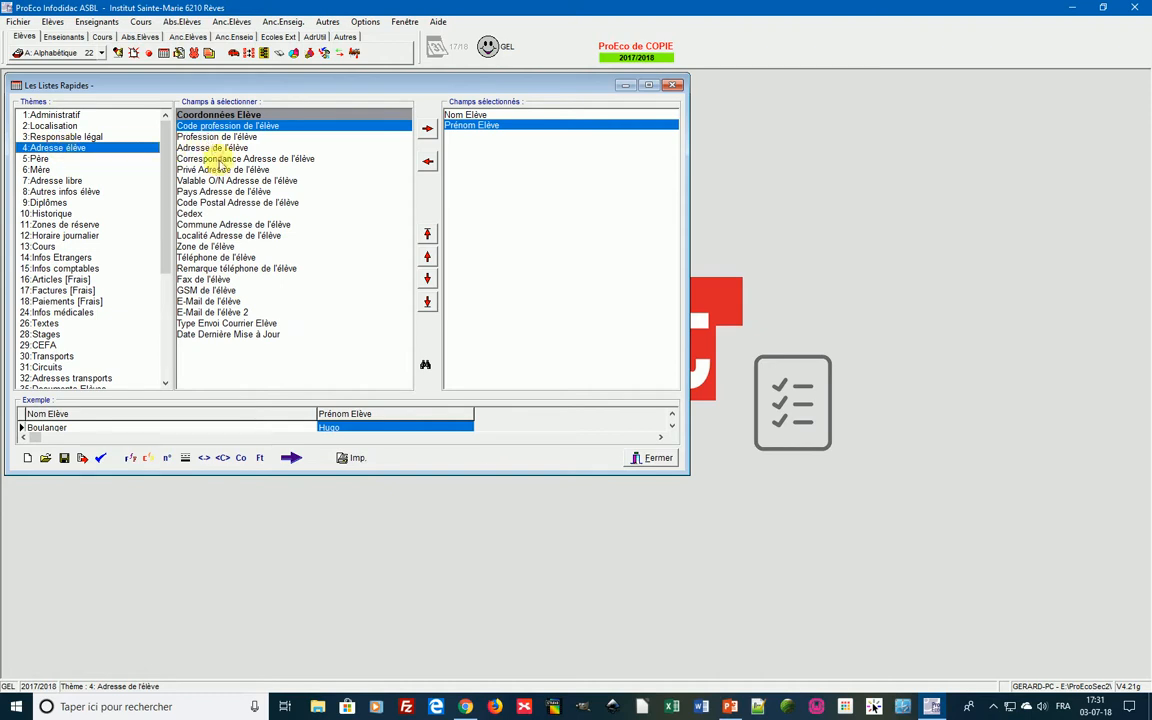
{"action": "double_click", "coordinate": [217, 313]}
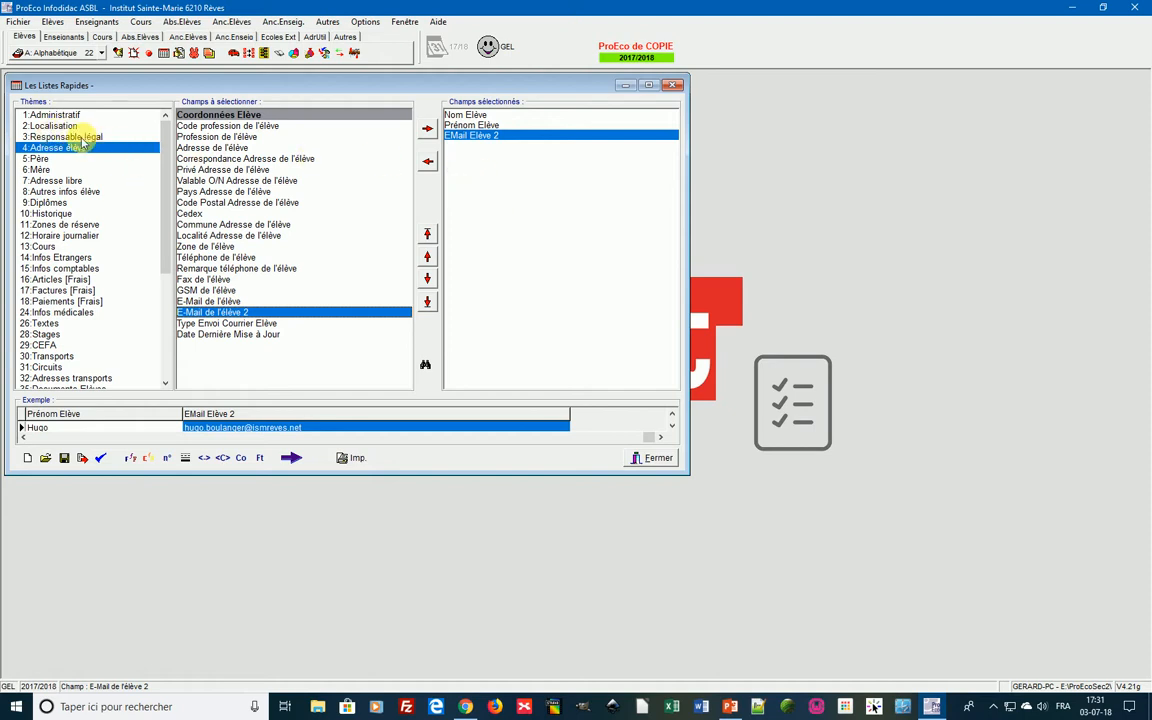
Add the Mot de passe field from the Informations Ecole group of Autres infos élève to the list.
{"action": "left_click", "coordinate": [64, 192]}
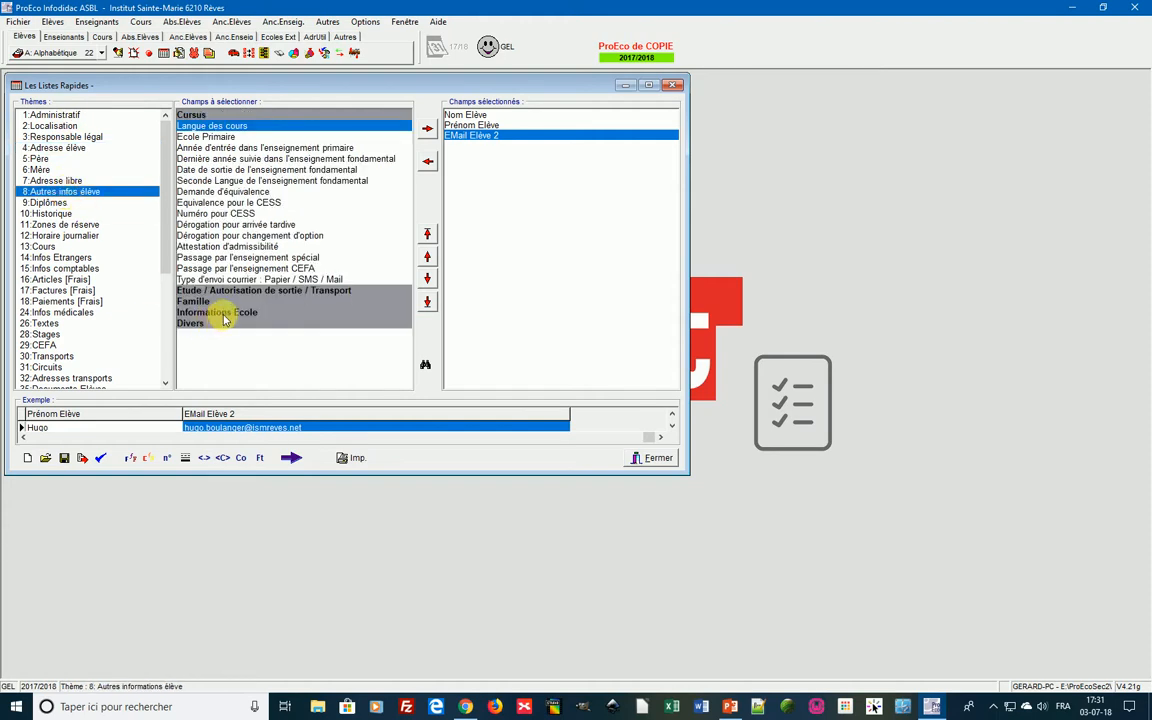
{"action": "left_click", "coordinate": [222, 313]}
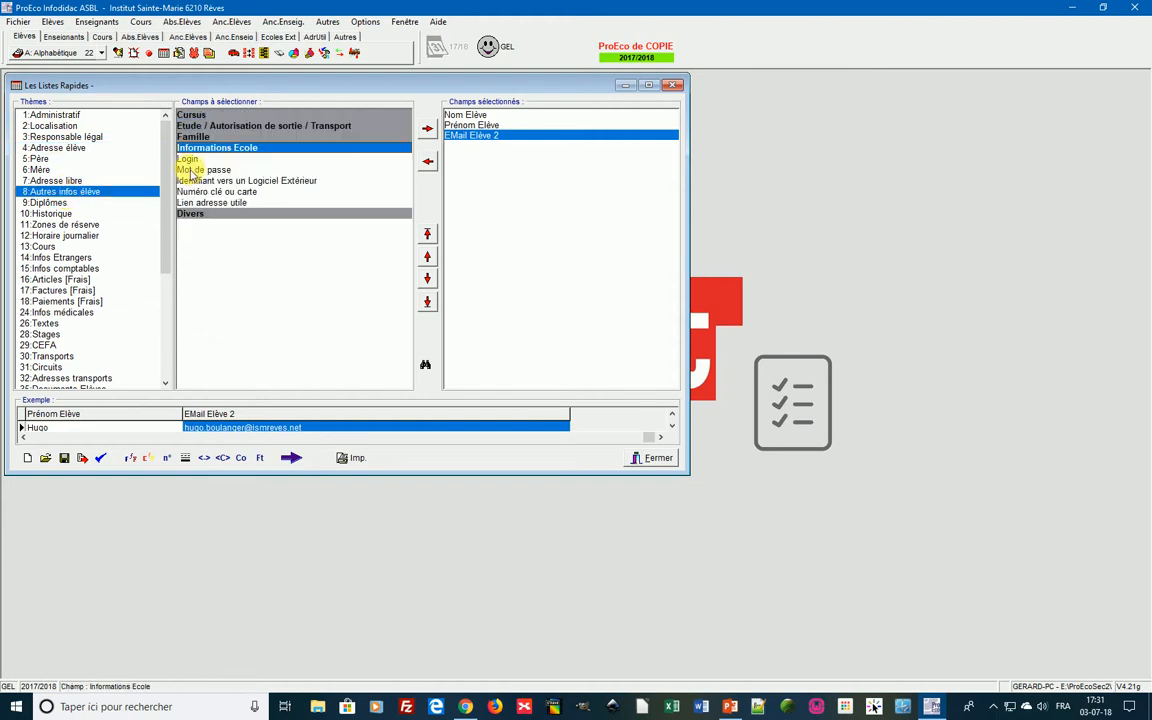
{"action": "double_click", "coordinate": [190, 170]}
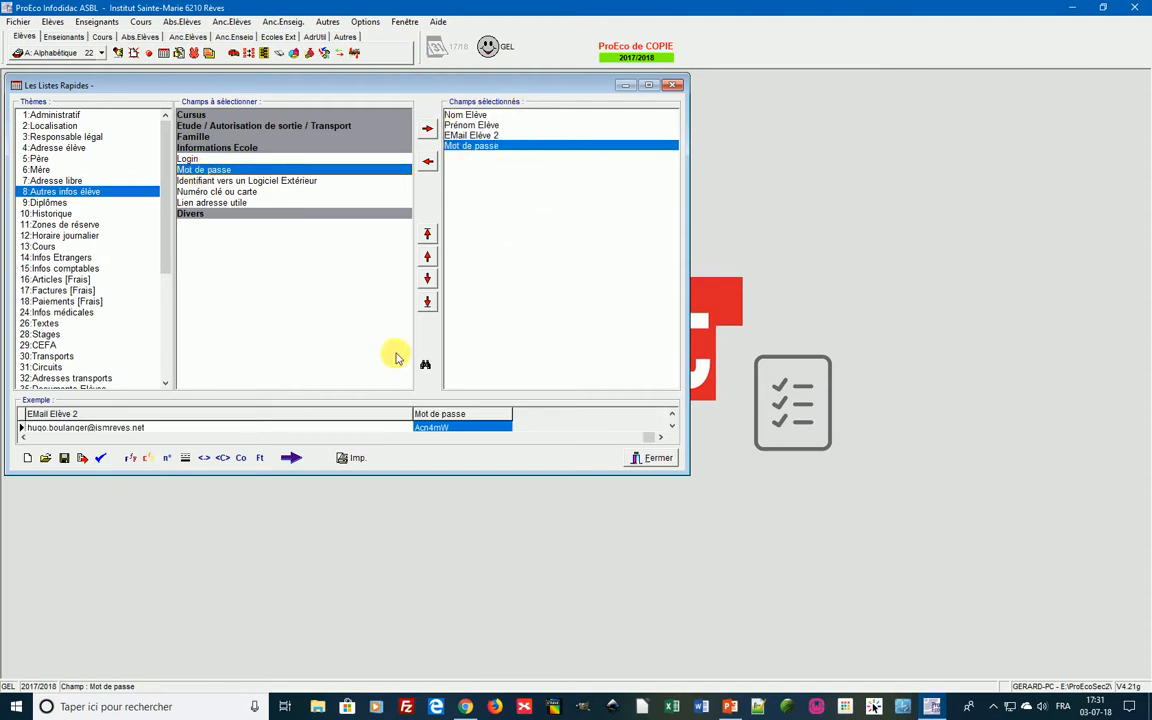
Fit the column widths to their contents and place Prénom Elève before Nom Elève in the selected fields.
{"action": "left_click", "coordinate": [205, 458]}
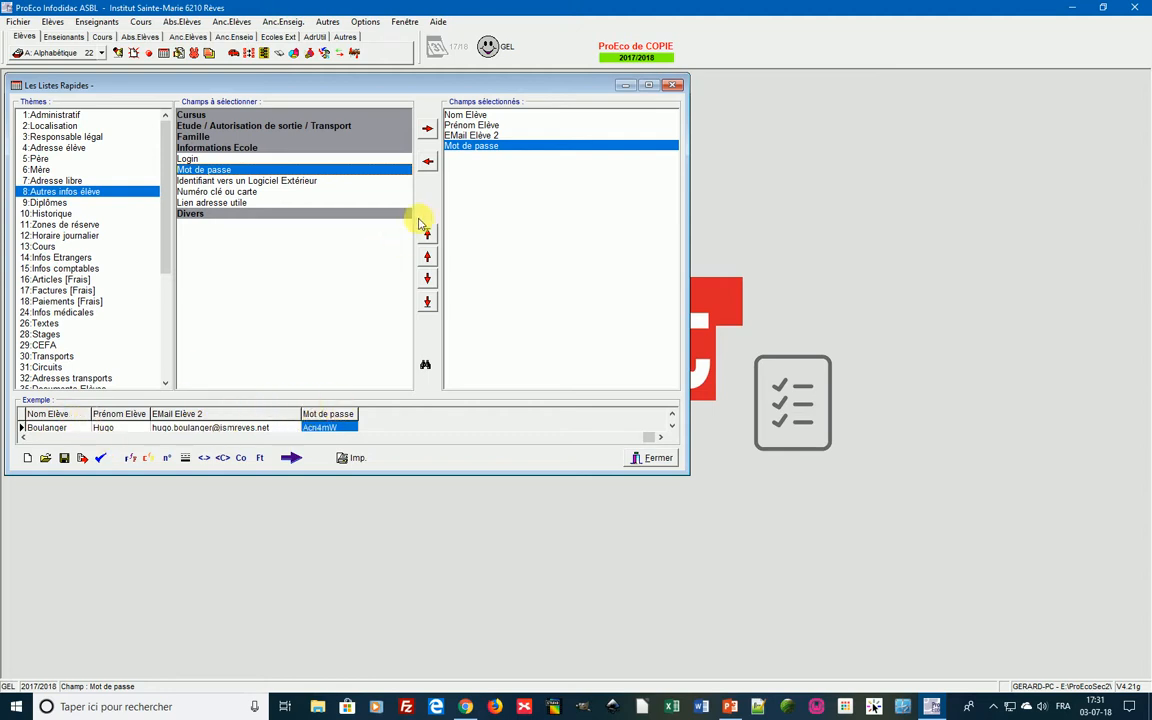
{"action": "left_click", "coordinate": [478, 126]}
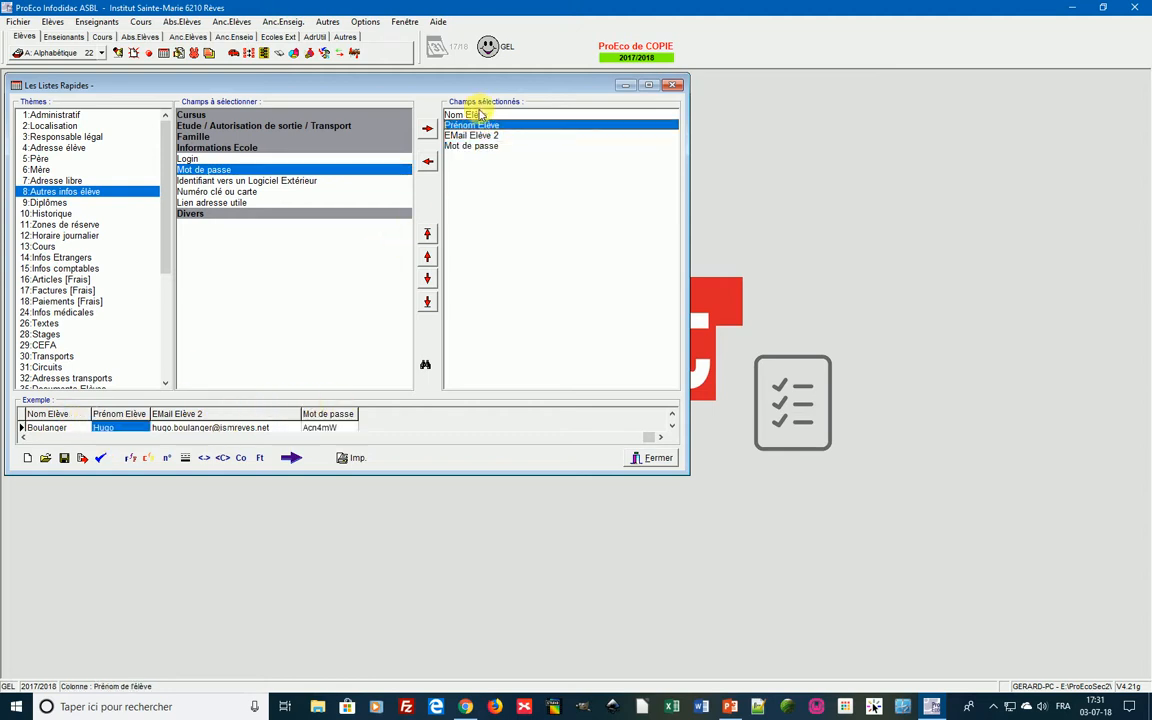
{"action": "left_click", "coordinate": [427, 256]}
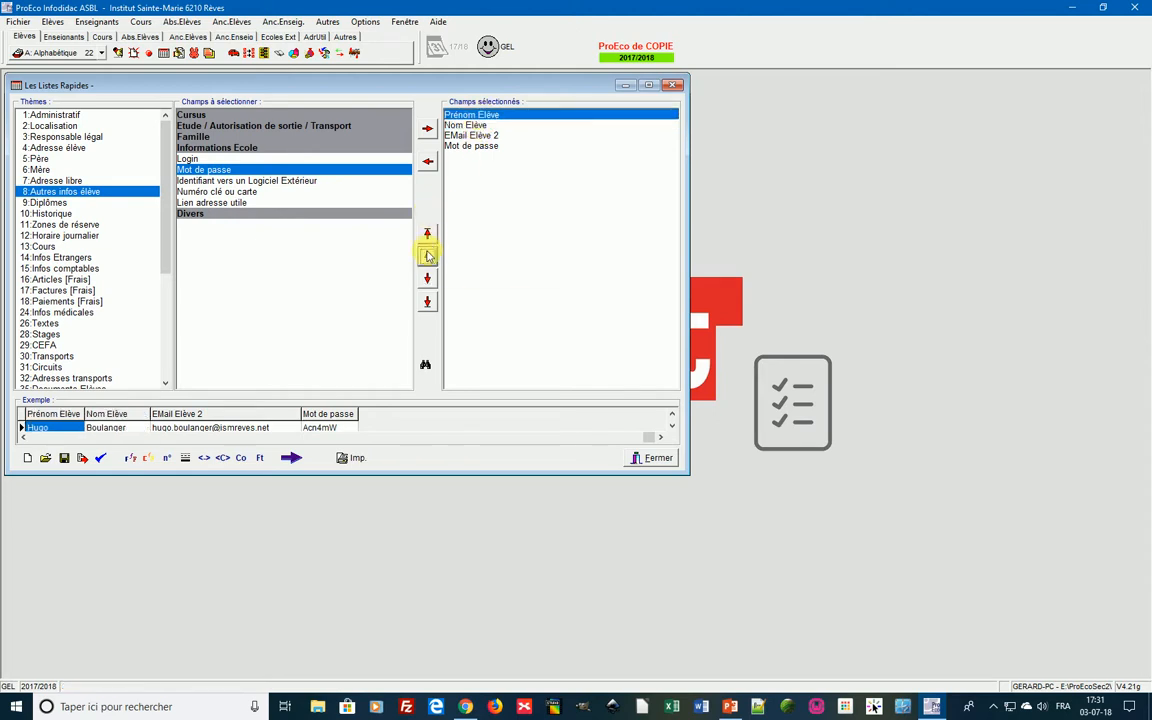
Rename the Prénom Elève column heading as First Name and the Nom Elève heading as Last Name.
{"action": "left_click", "coordinate": [78, 415]}
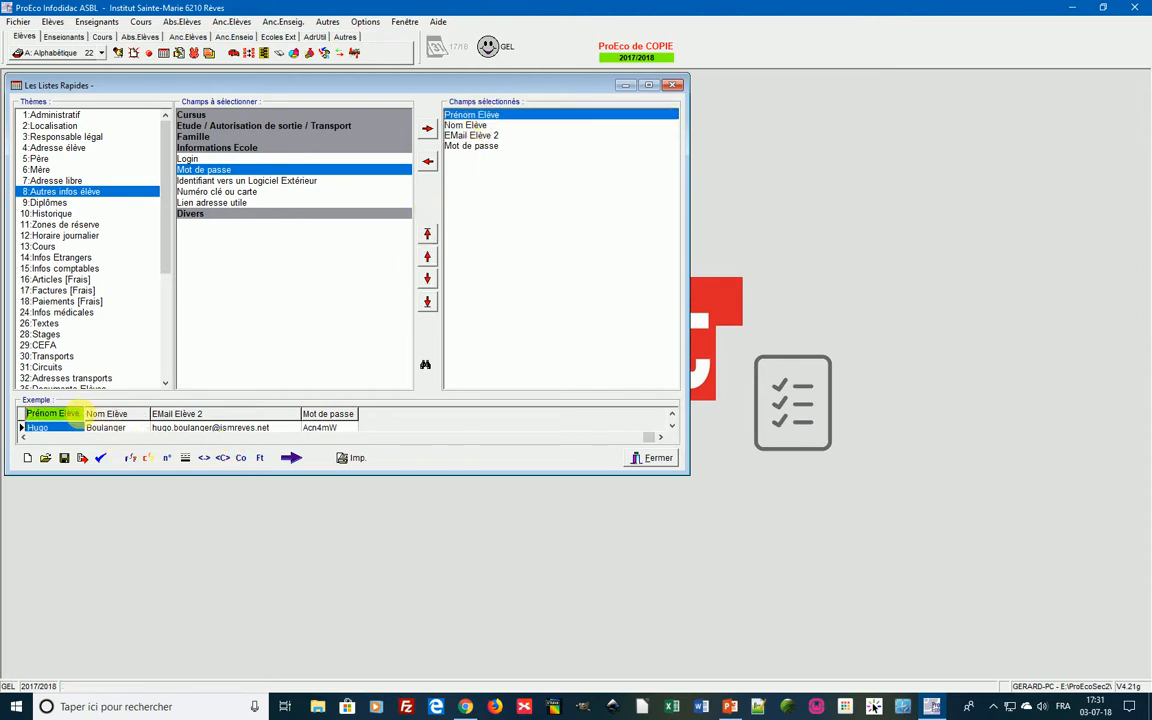
{"action": "left_click_drag", "start_coordinate": [81, 414], "coordinate": [14, 416]}
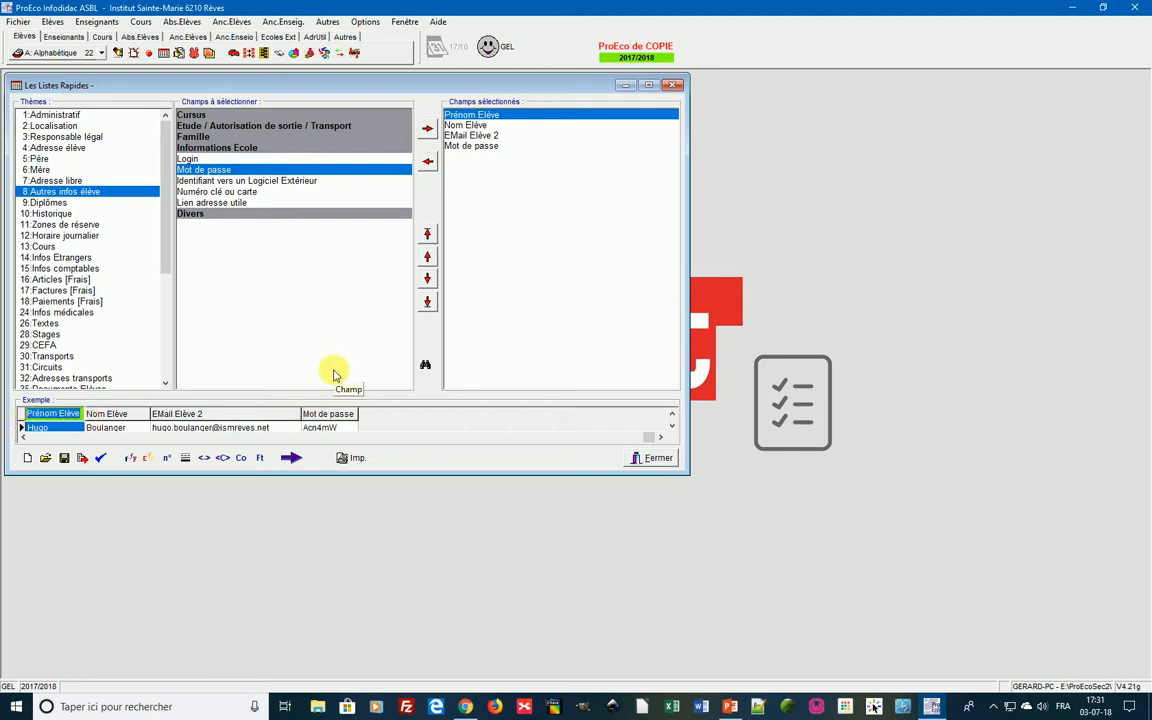
{"action": "type", "text": "First"}
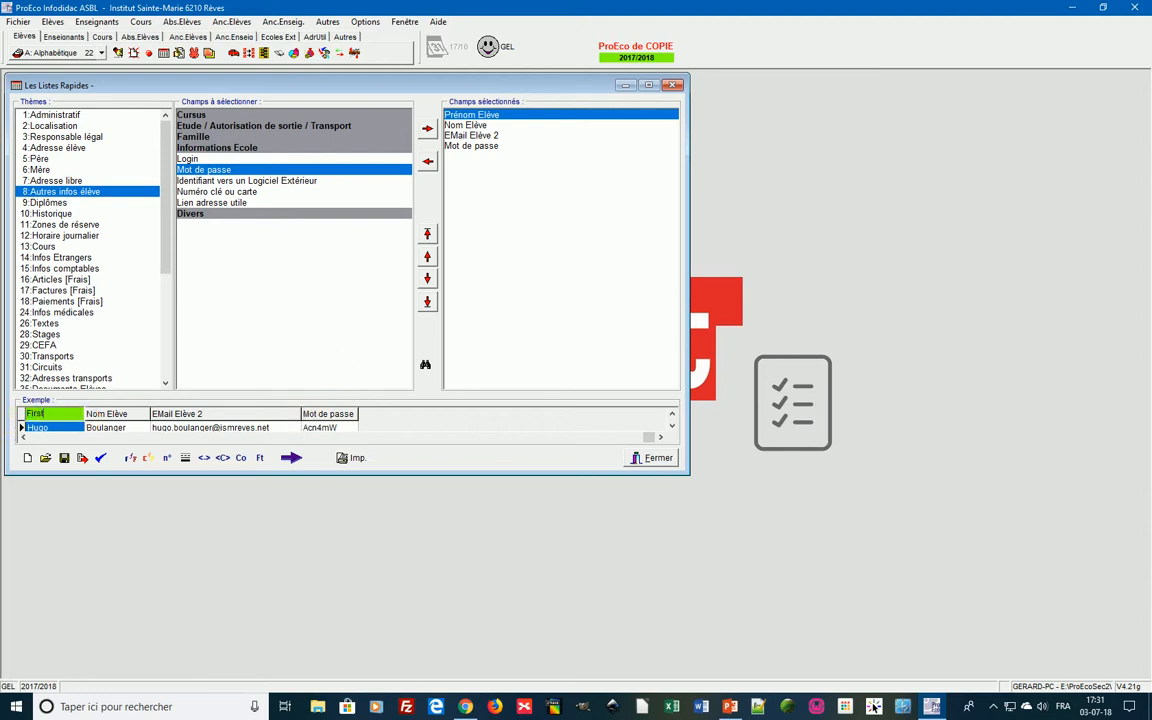
{"action": "type", "text": " Name"}
{"action": "left_click", "coordinate": [133, 415]}
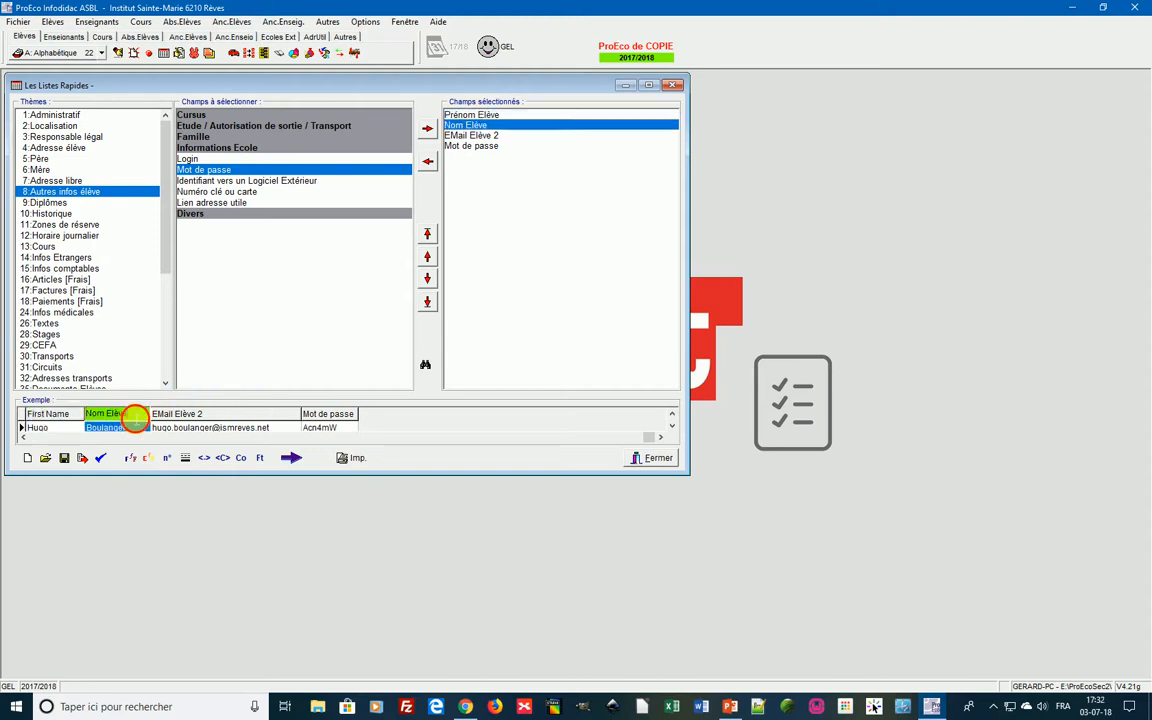
{"action": "type", "text": "Las"}
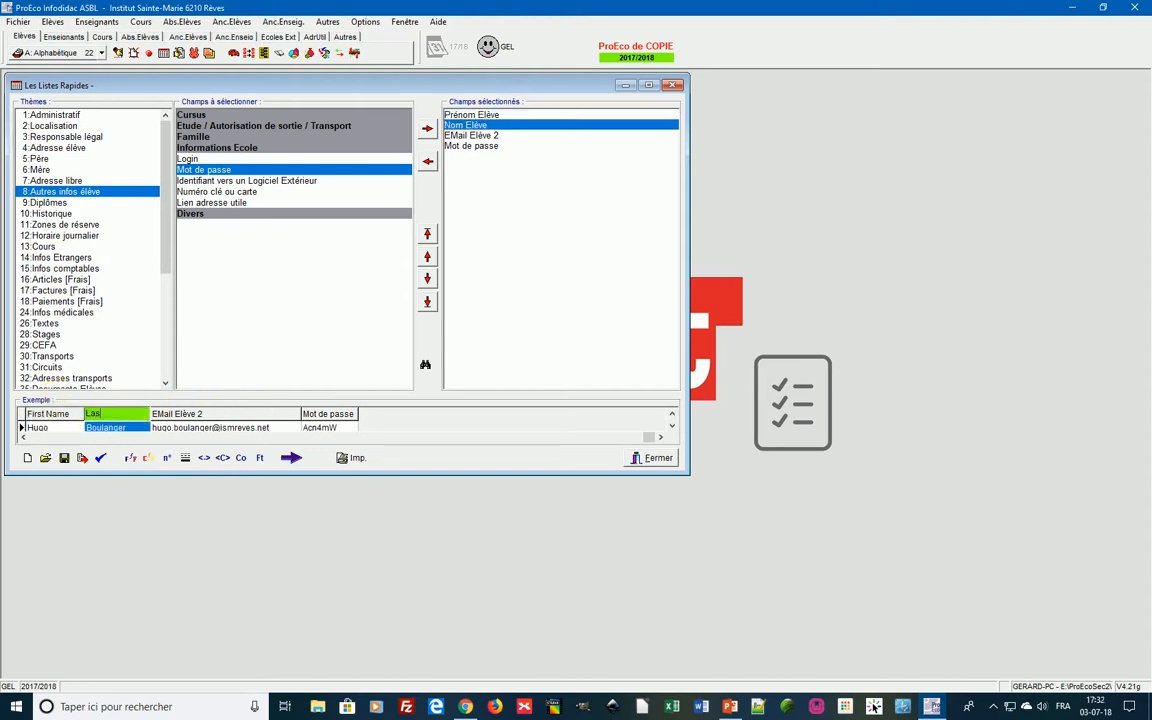
{"action": "type", "text": "t Name"}
Rename the EMail Elève 2 column heading as Email Address and the Mot de passe heading as Password.
{"action": "left_click", "coordinate": [215, 416]}
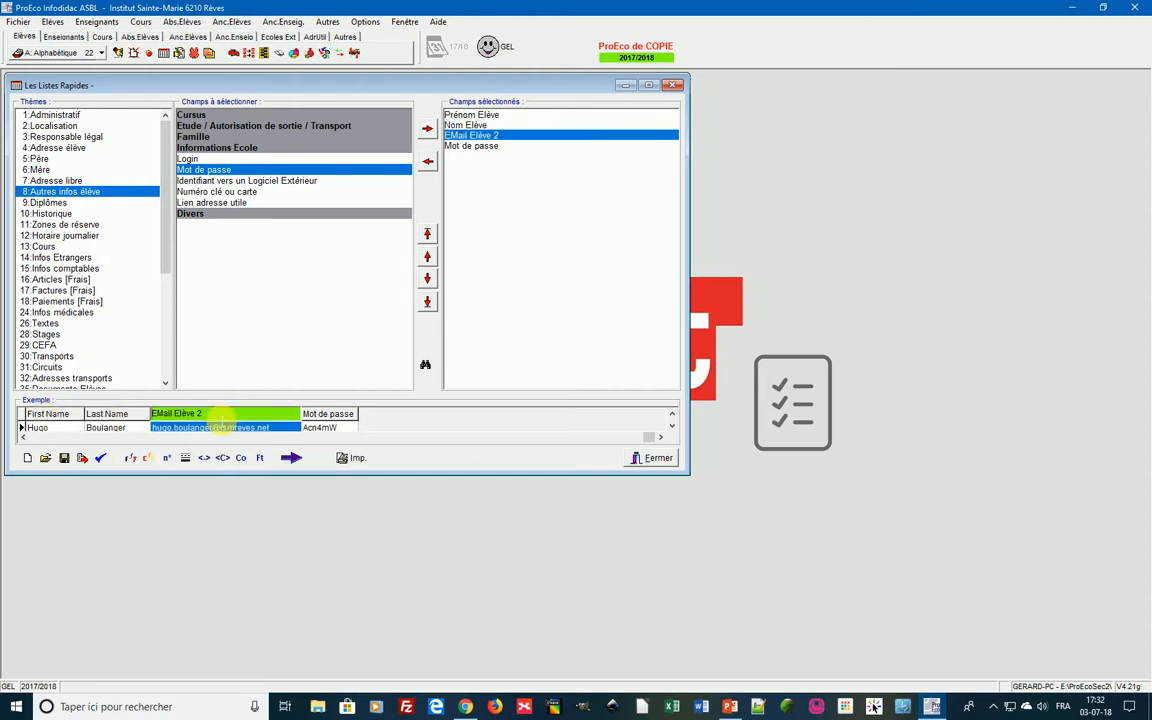
{"action": "type", "text": "Email"}
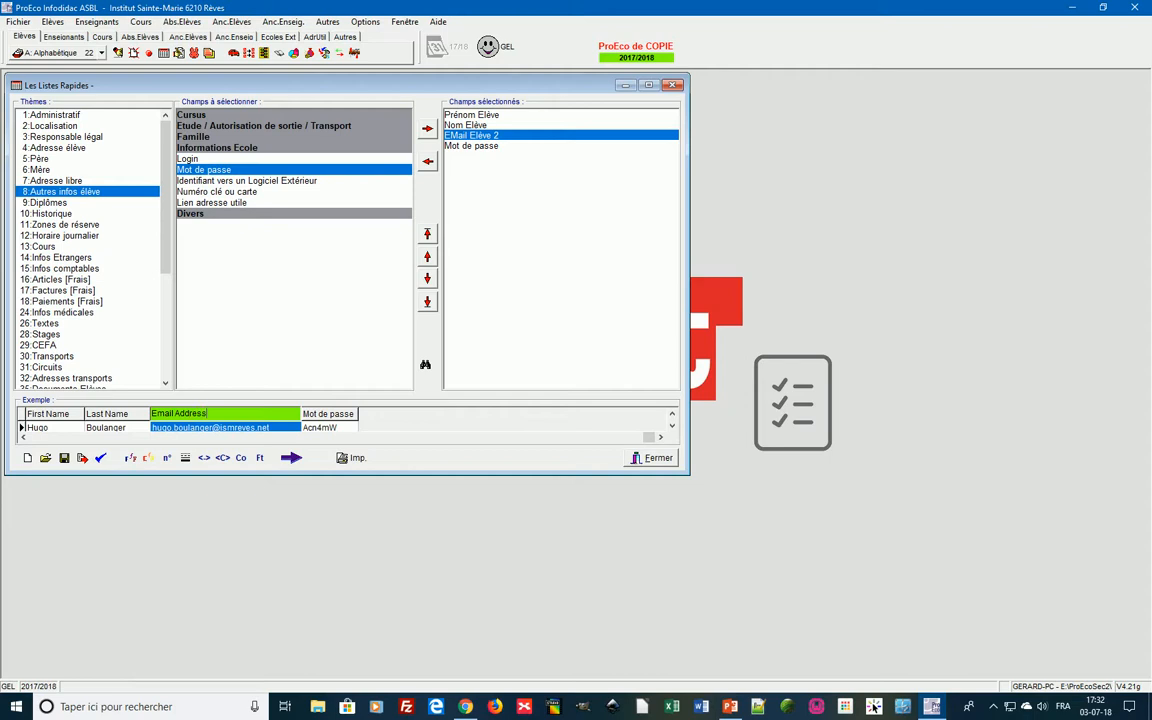
{"action": "type", "text": "Address"}
{"action": "left_click", "coordinate": [340, 414]}
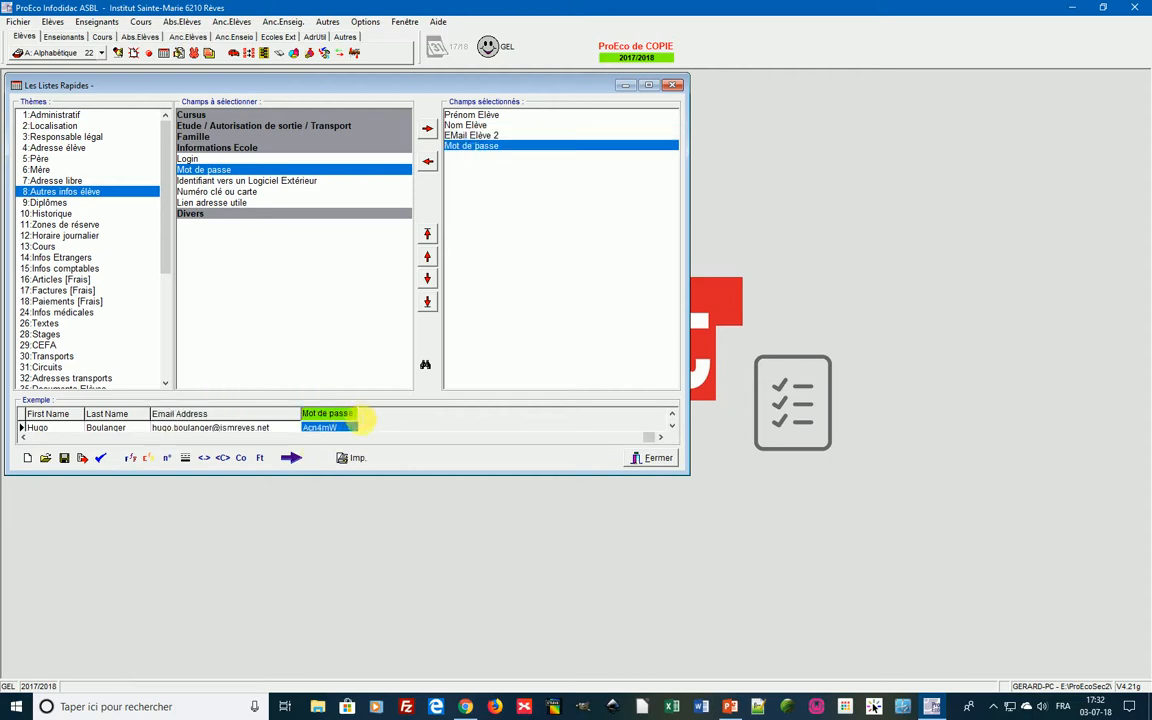
{"action": "type", "text": "Password"}
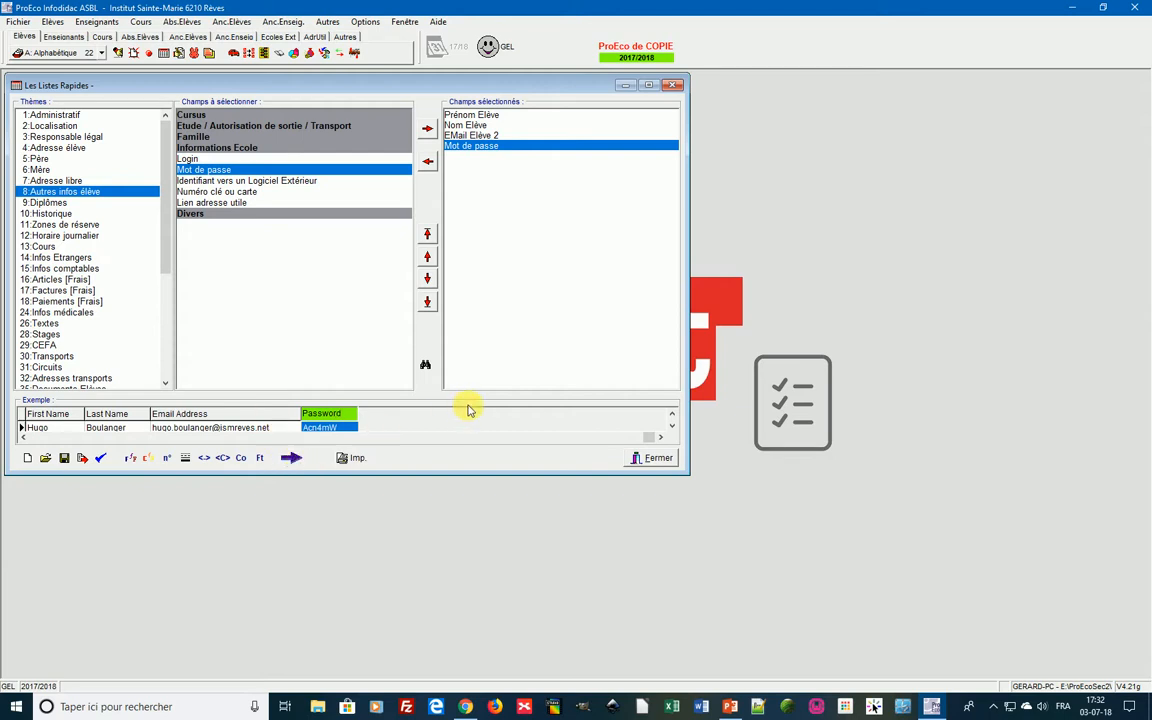
{"action": "key", "text": "Return"}
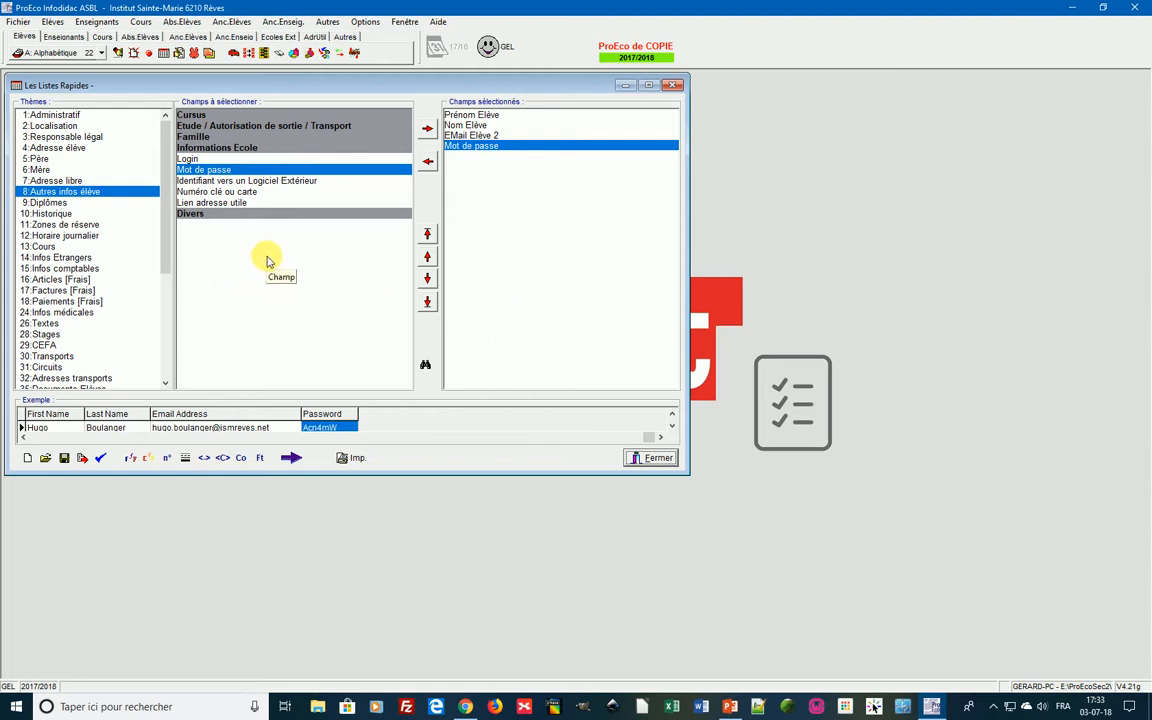
Define a list constant labelled Slash with the value /.
{"action": "left_click", "coordinate": [241, 462]}
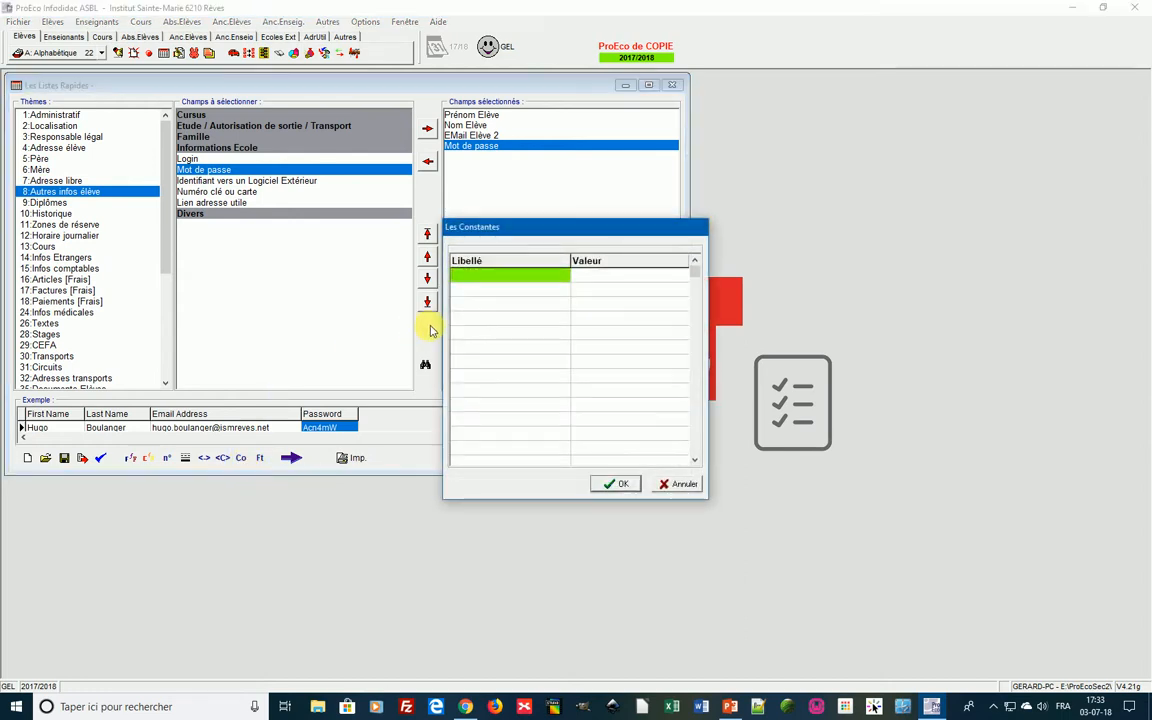
{"action": "left_click", "coordinate": [485, 277]}
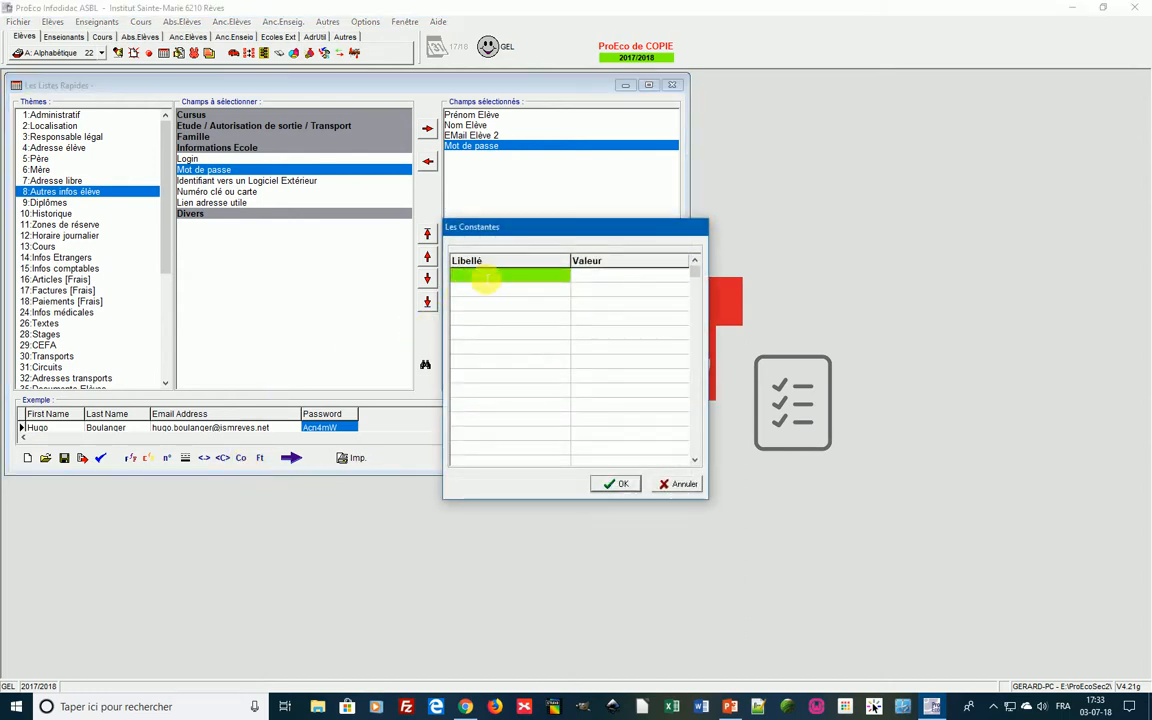
{"action": "type", "text": "Slash"}
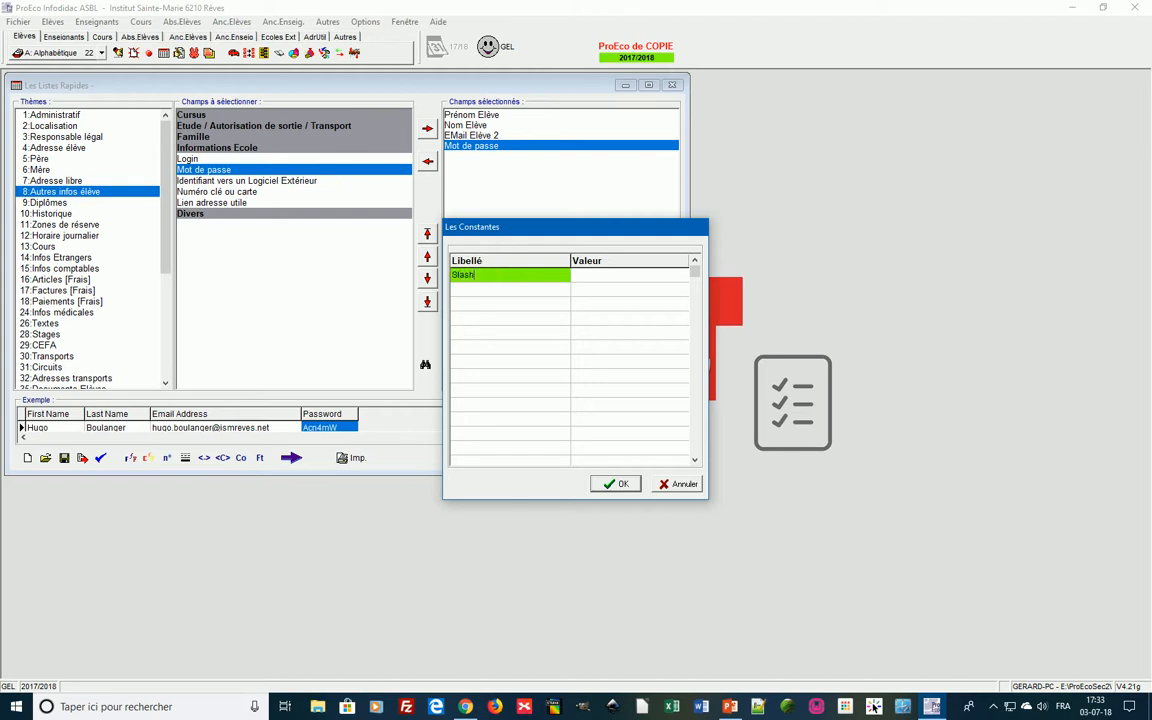
{"action": "key", "text": "Tab"}
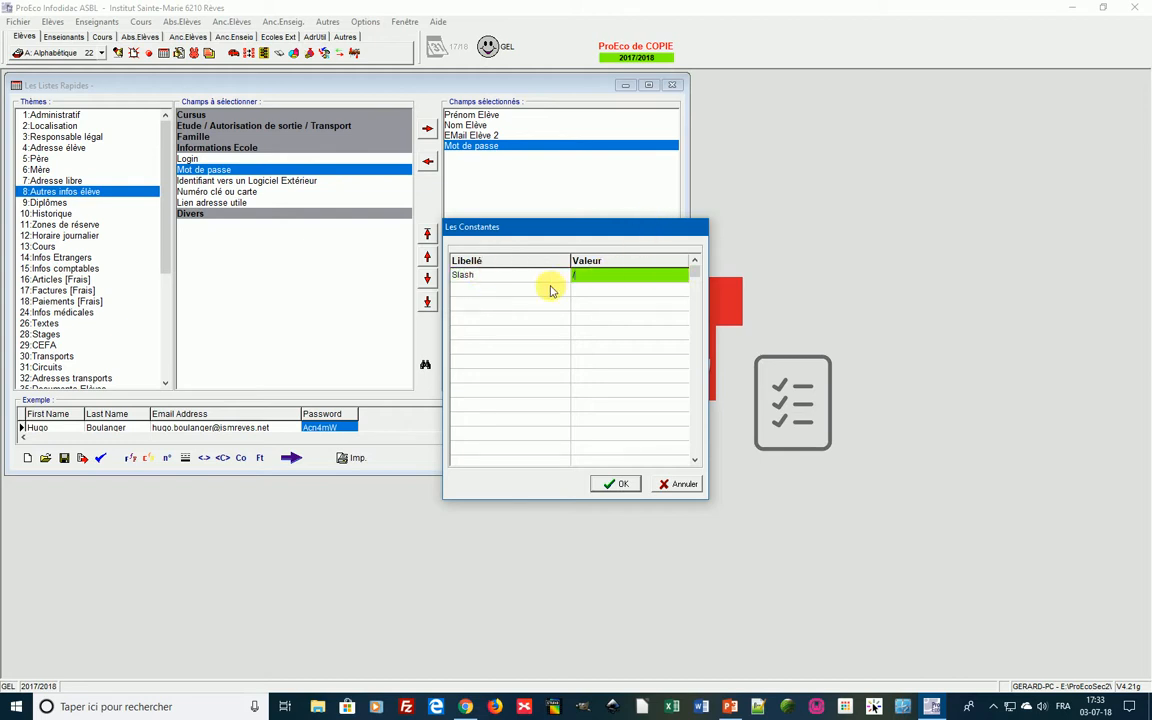
{"action": "type", "text": "/"}
Define a second list constant labelled Eleves with the value Eleves.
{"action": "key", "text": "Tab"}
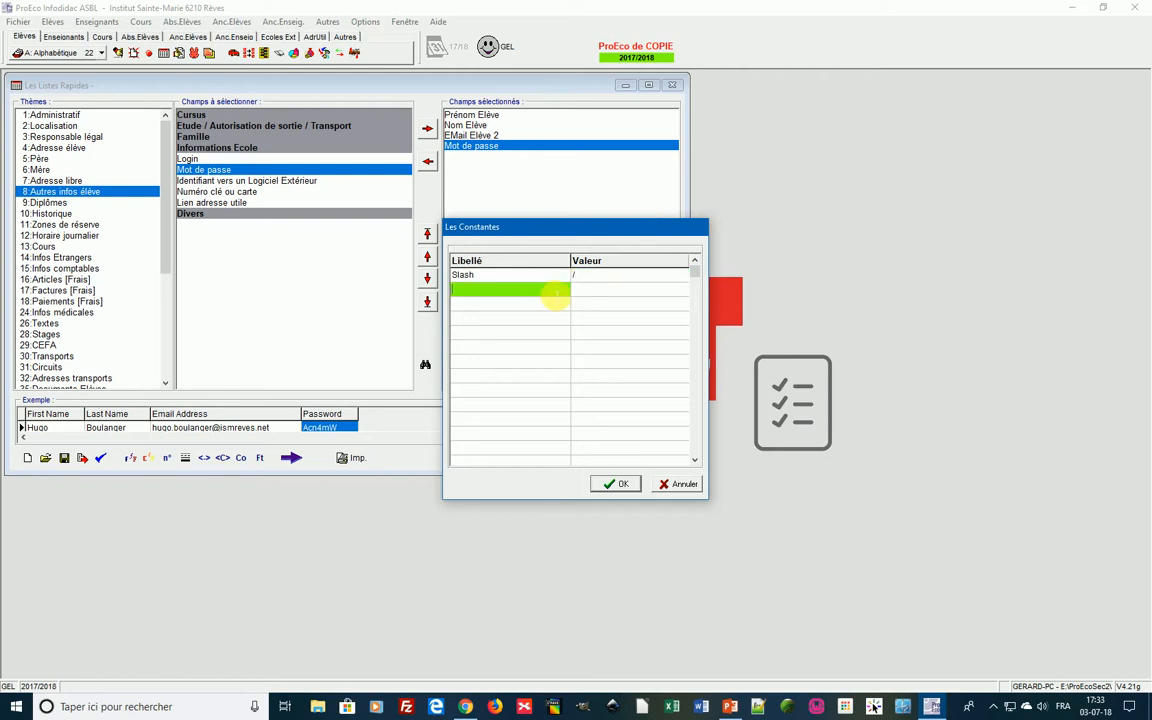
{"action": "type", "text": "Eleves"}
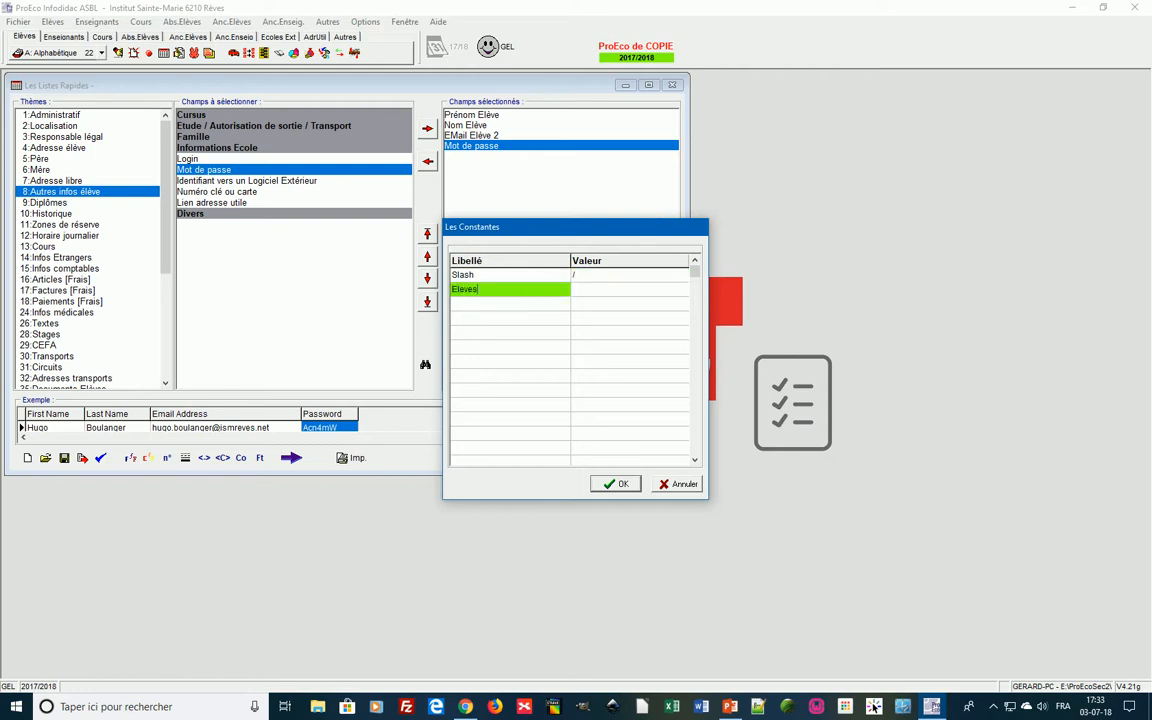
{"action": "key", "text": "Tab"}
{"action": "type", "text": "E"}
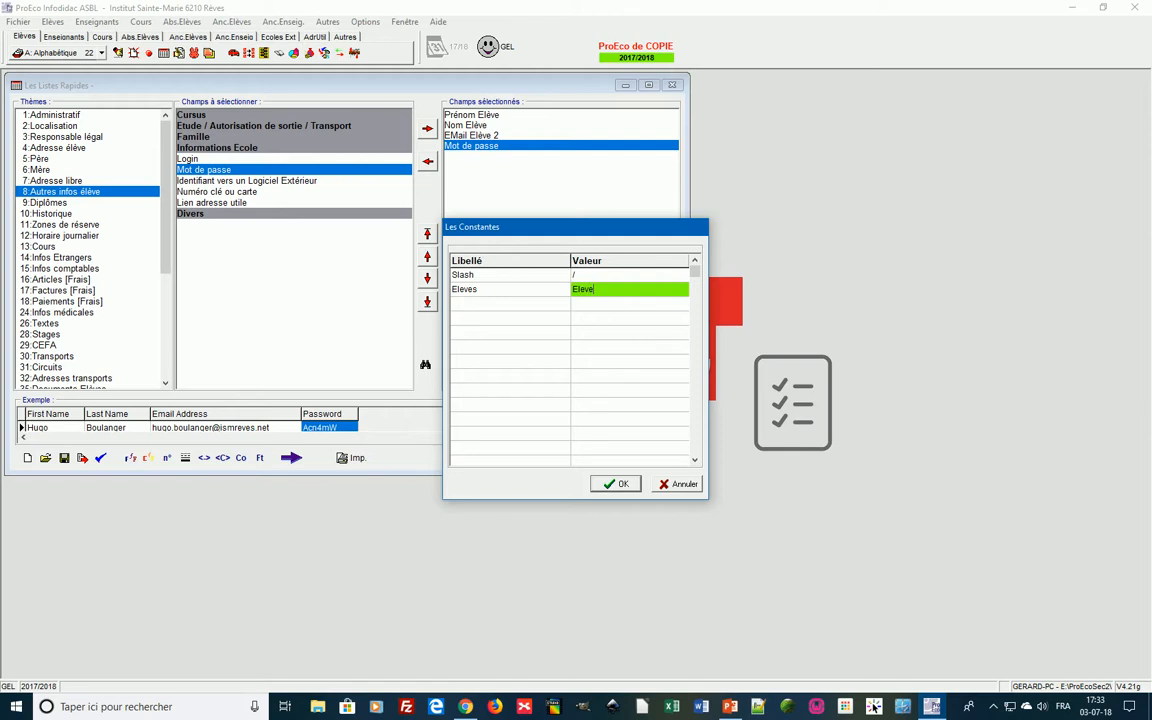
Define a third constant labelled Change Passwod at Next Sign-In with the value Yes and save the constants.
{"action": "left_click", "coordinate": [541, 305]}
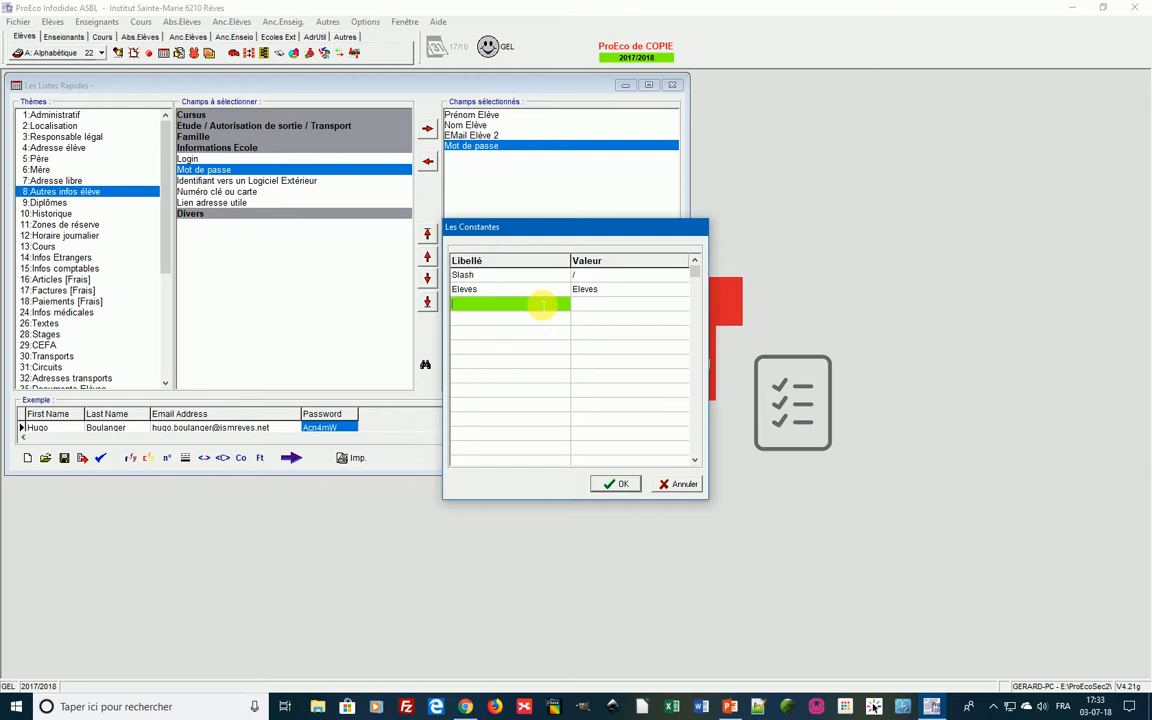
{"action": "type", "text": "Change Passwod at Next"}
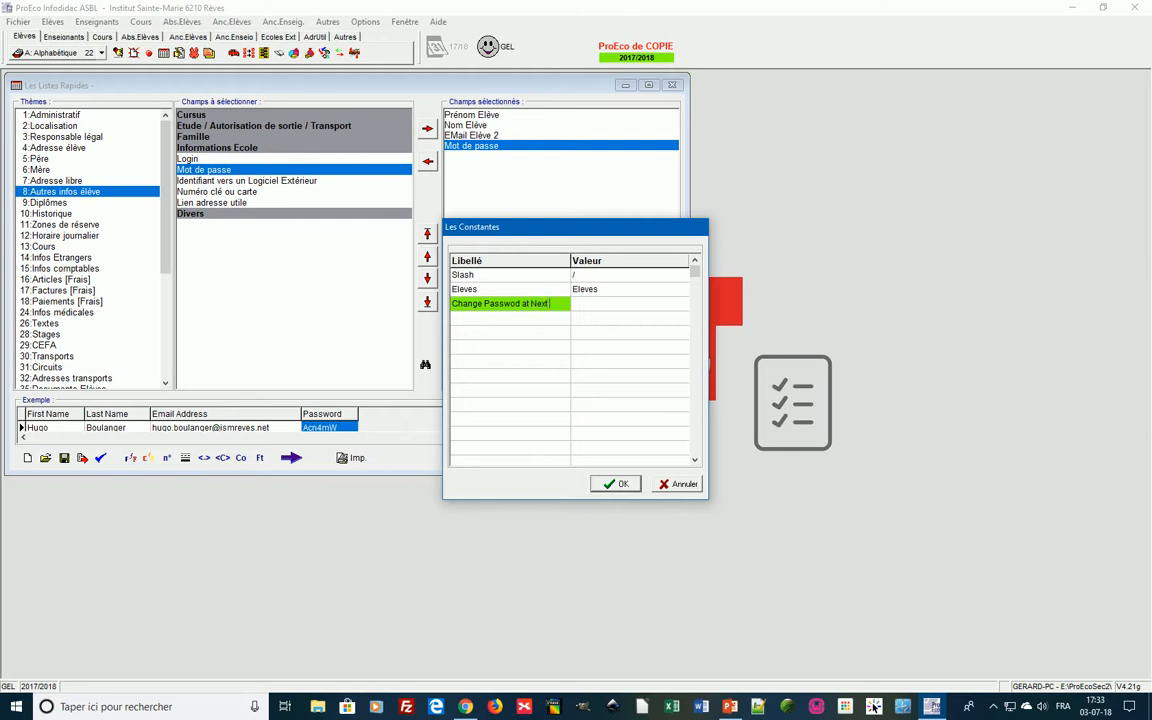
{"action": "type", "text": "nen-in"}
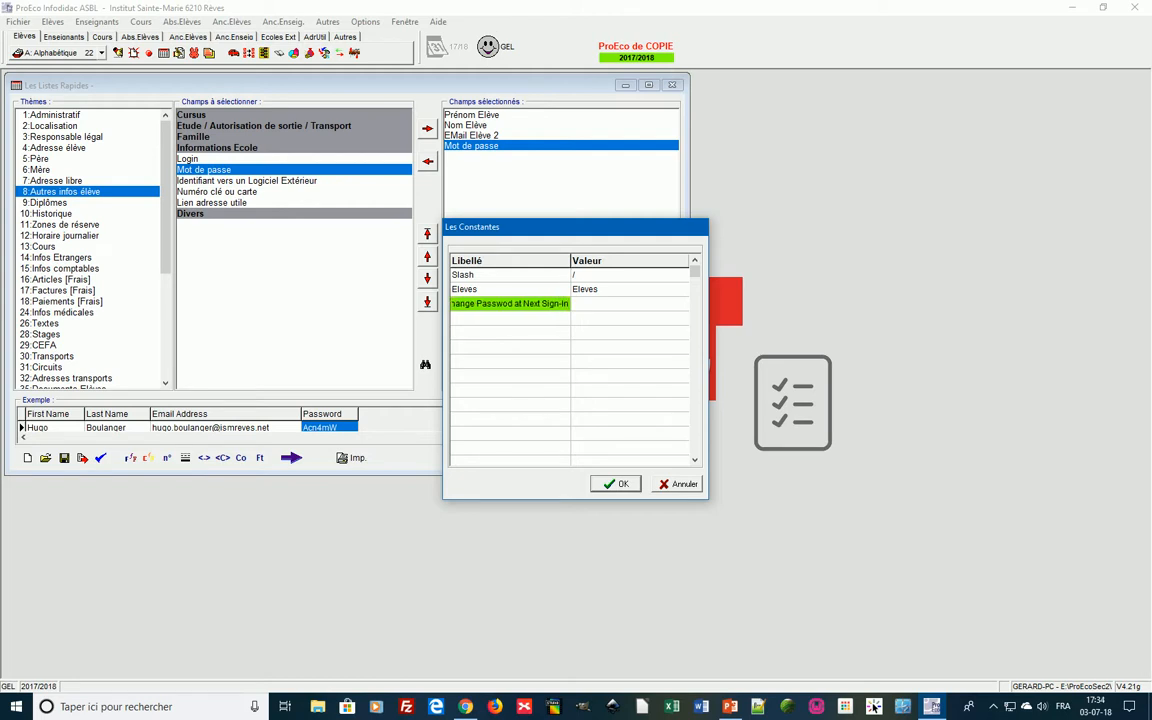
{"action": "left_click", "coordinate": [620, 304]}
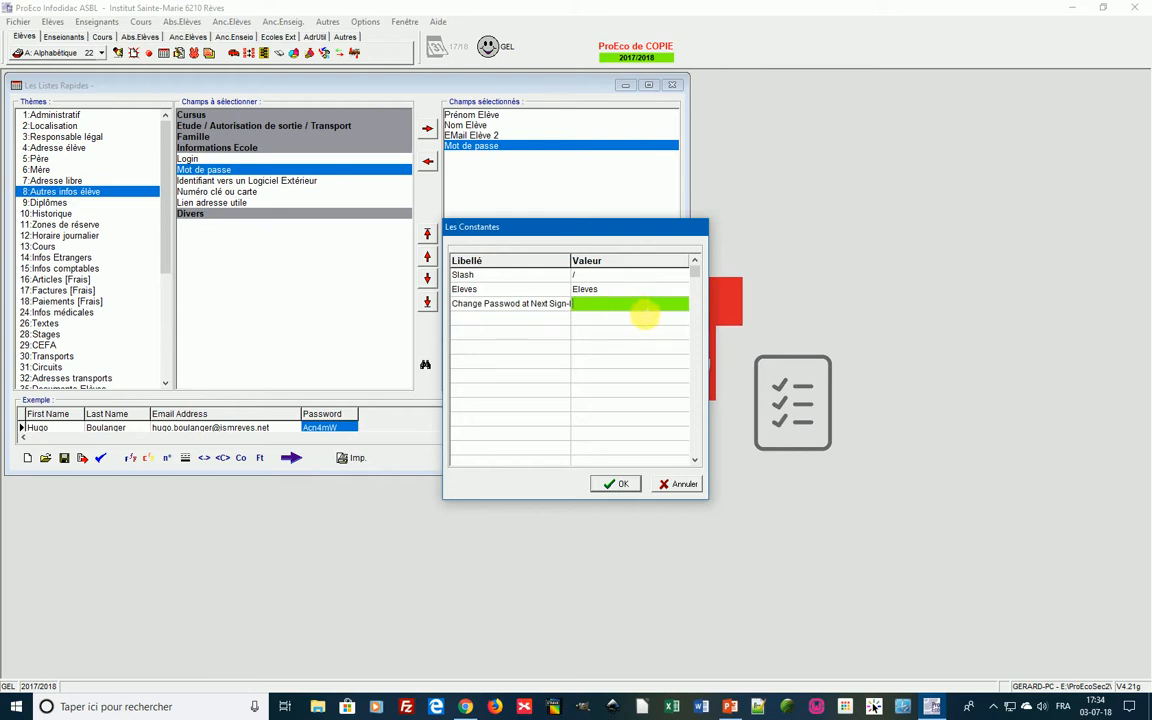
{"action": "type", "text": "Yes"}
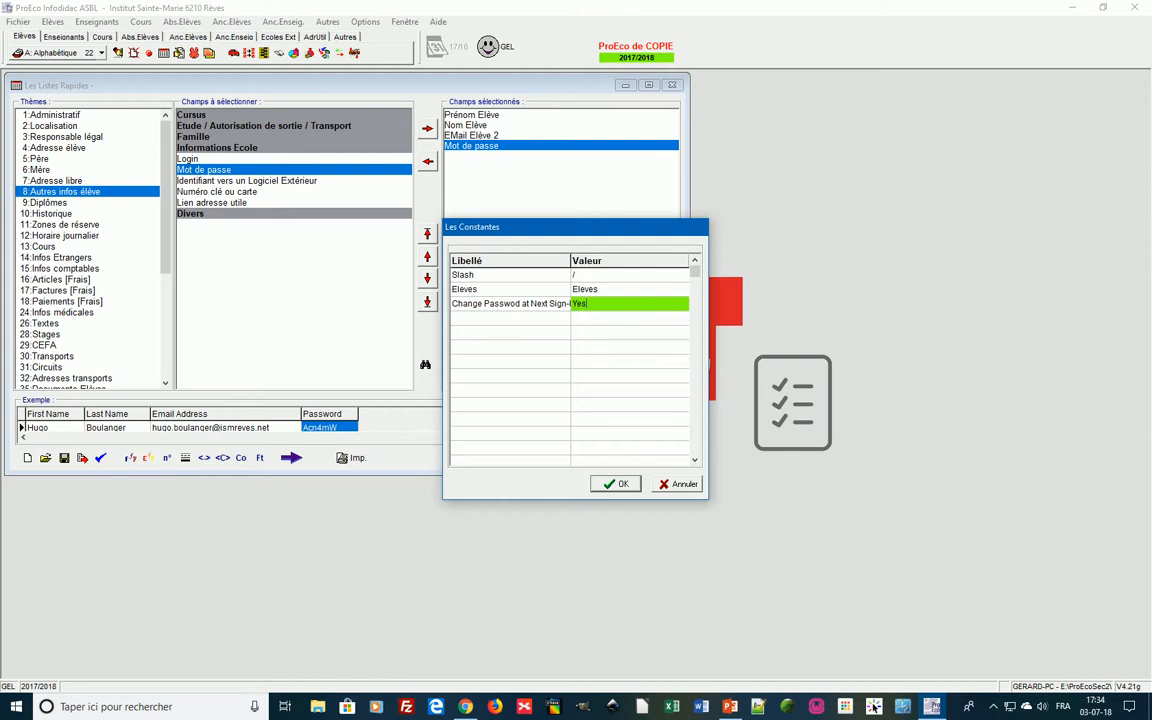
{"action": "left_click", "coordinate": [624, 485]}
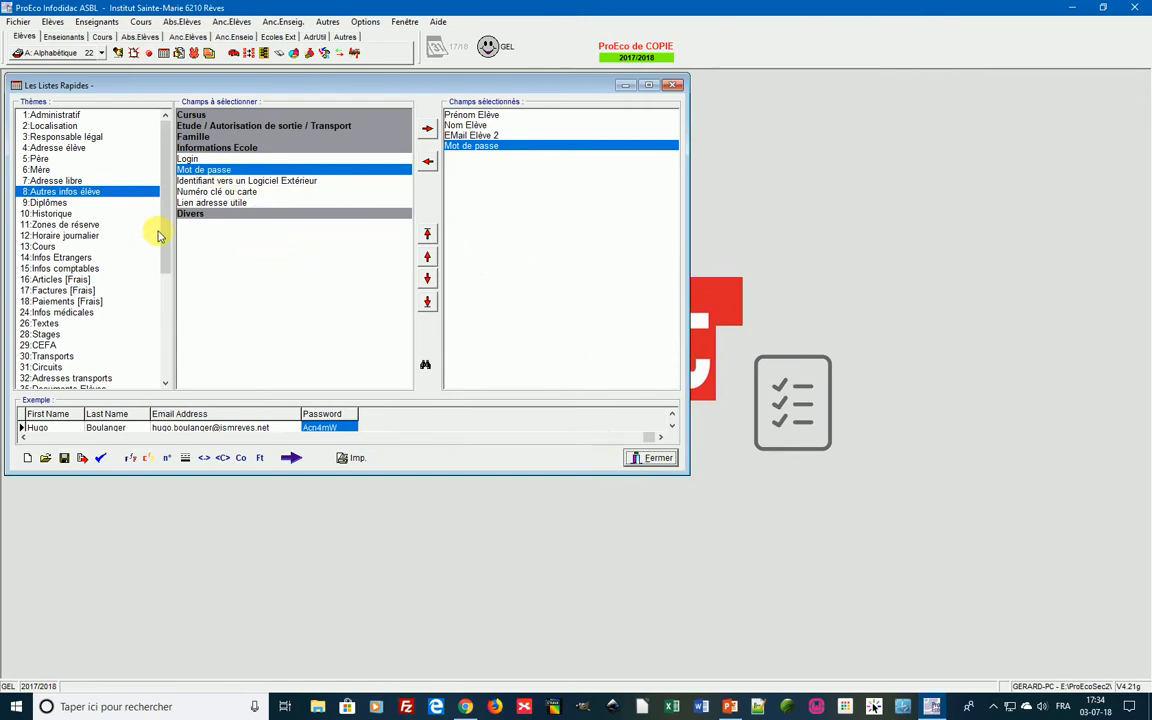
Append the constants Slash, Eleves and Slash, in that order, after Mot de passe in the selected fields.
{"action": "left_click_drag", "start_coordinate": [164, 228], "coordinate": [163, 340]}
{"action": "left_click", "coordinate": [35, 378]}
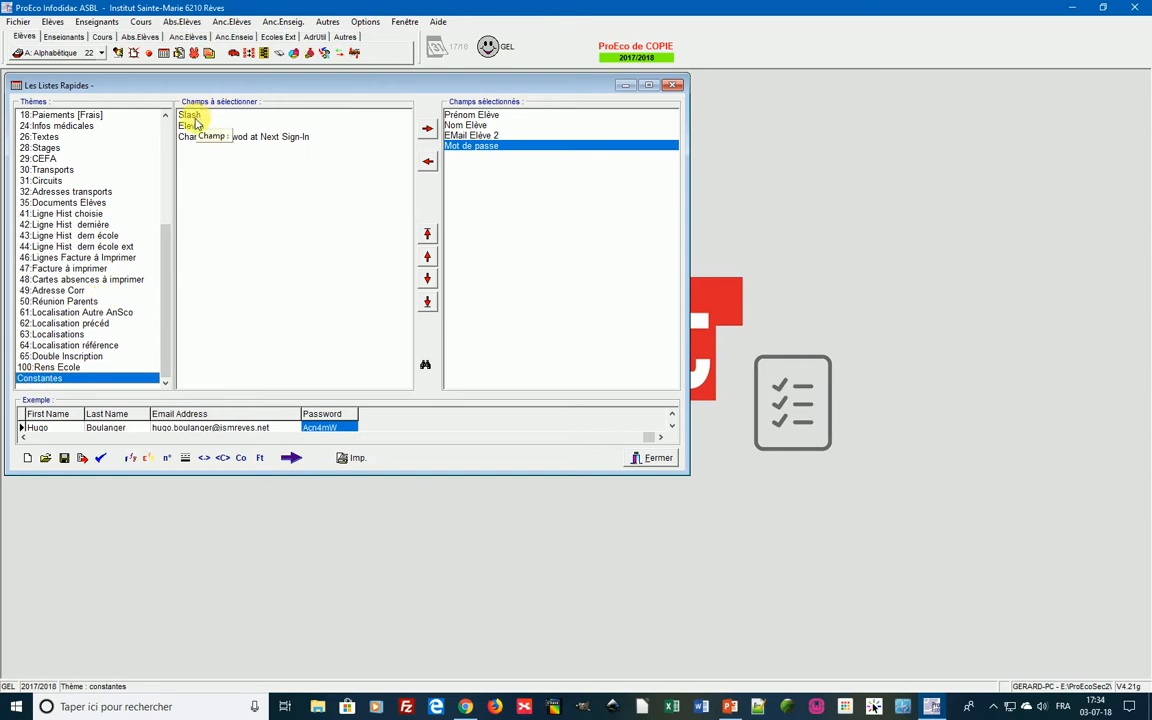
{"action": "double_click", "coordinate": [189, 116]}
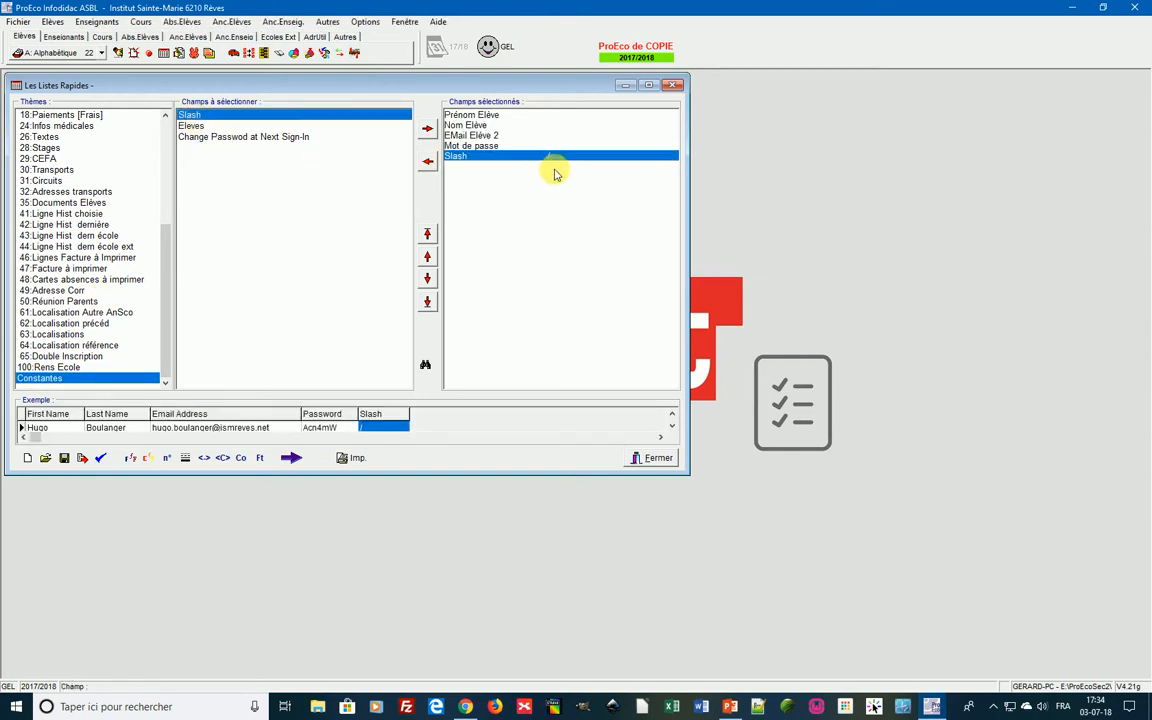
{"action": "left_click", "coordinate": [192, 126]}
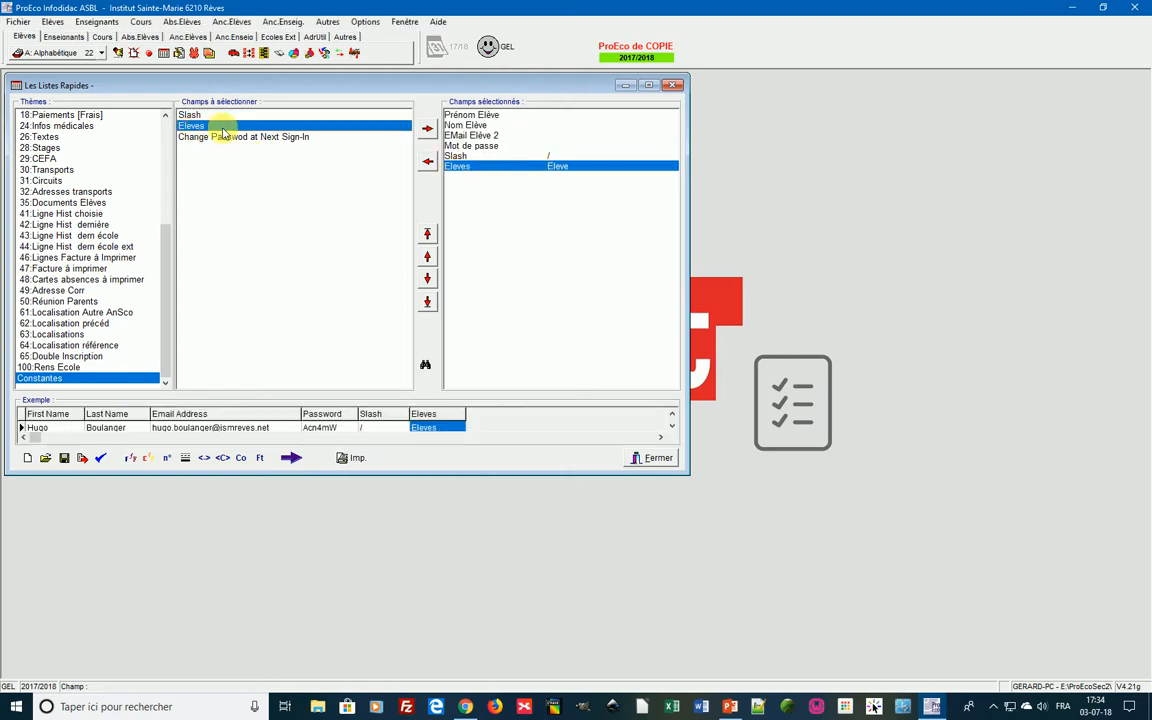
{"action": "double_click", "coordinate": [189, 115]}
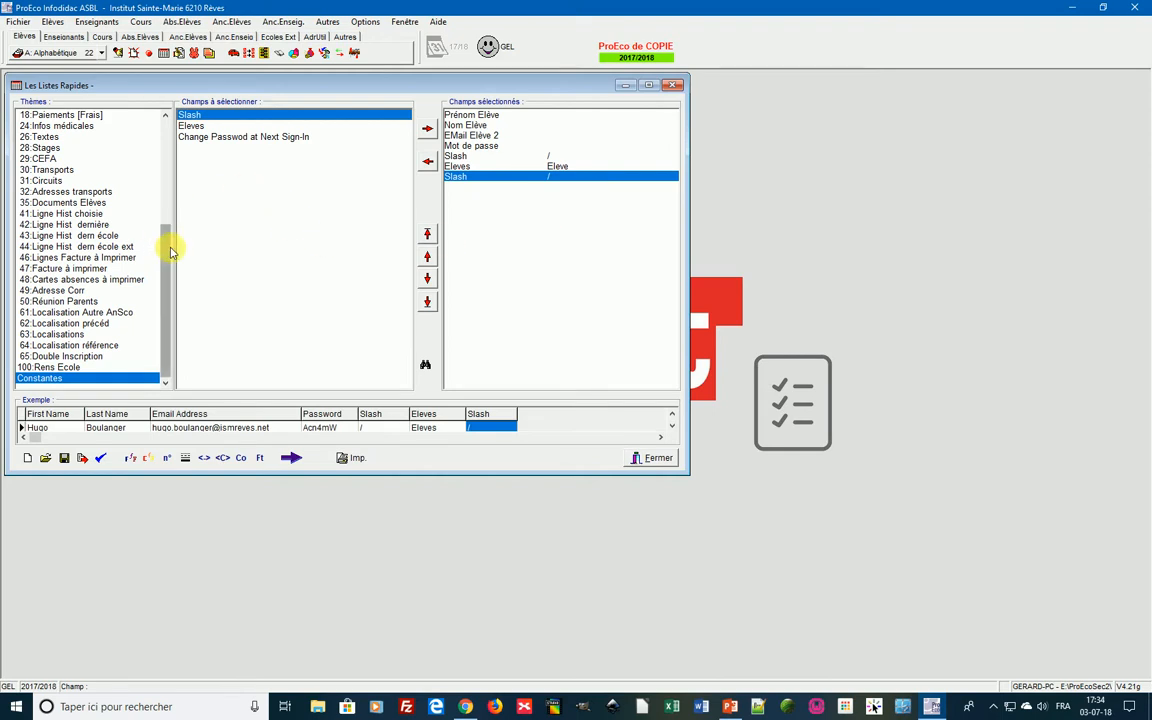
Append the Année field from the Localisation theme to the selected fields, followed by another Slash constant.
{"action": "left_click_drag", "start_coordinate": [170, 248], "coordinate": [175, 134]}
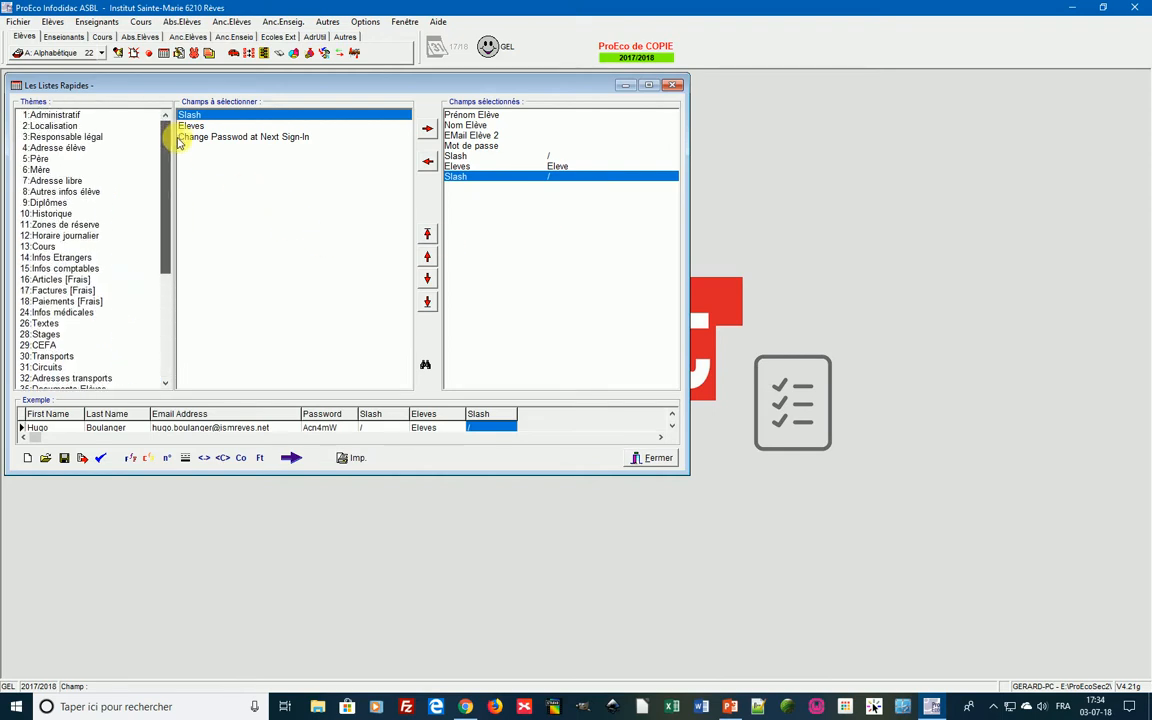
{"action": "left_click", "coordinate": [55, 126]}
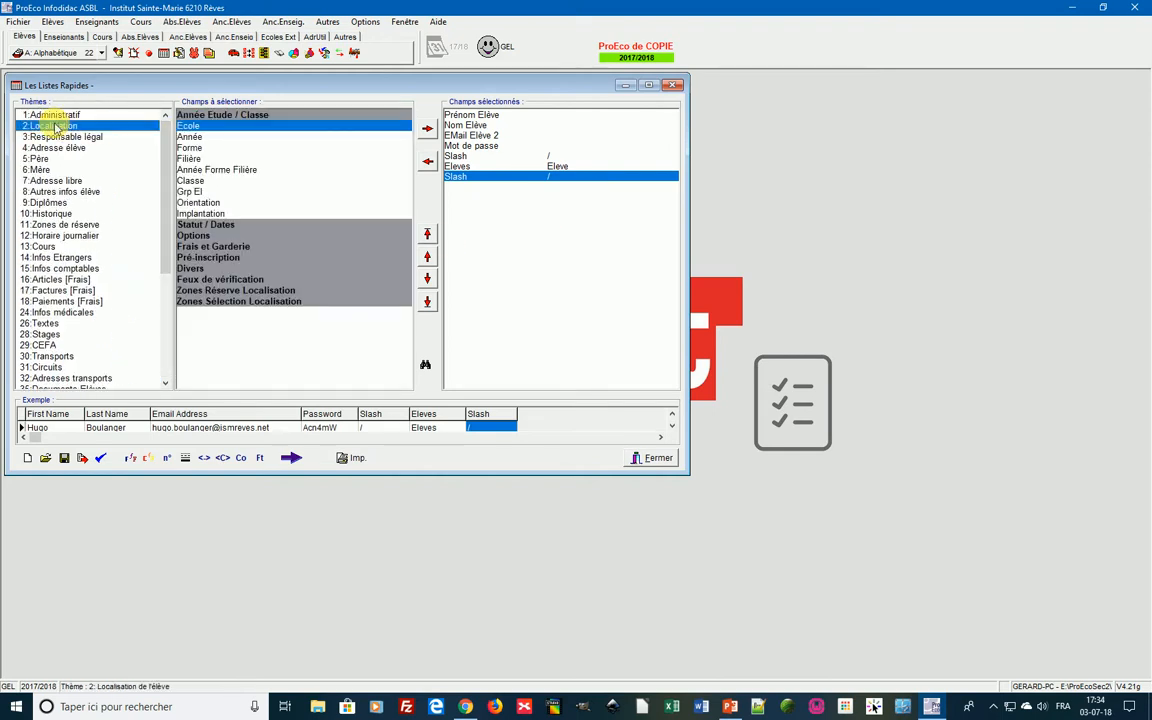
{"action": "left_click", "coordinate": [189, 127]}
{"action": "double_click", "coordinate": [190, 137]}
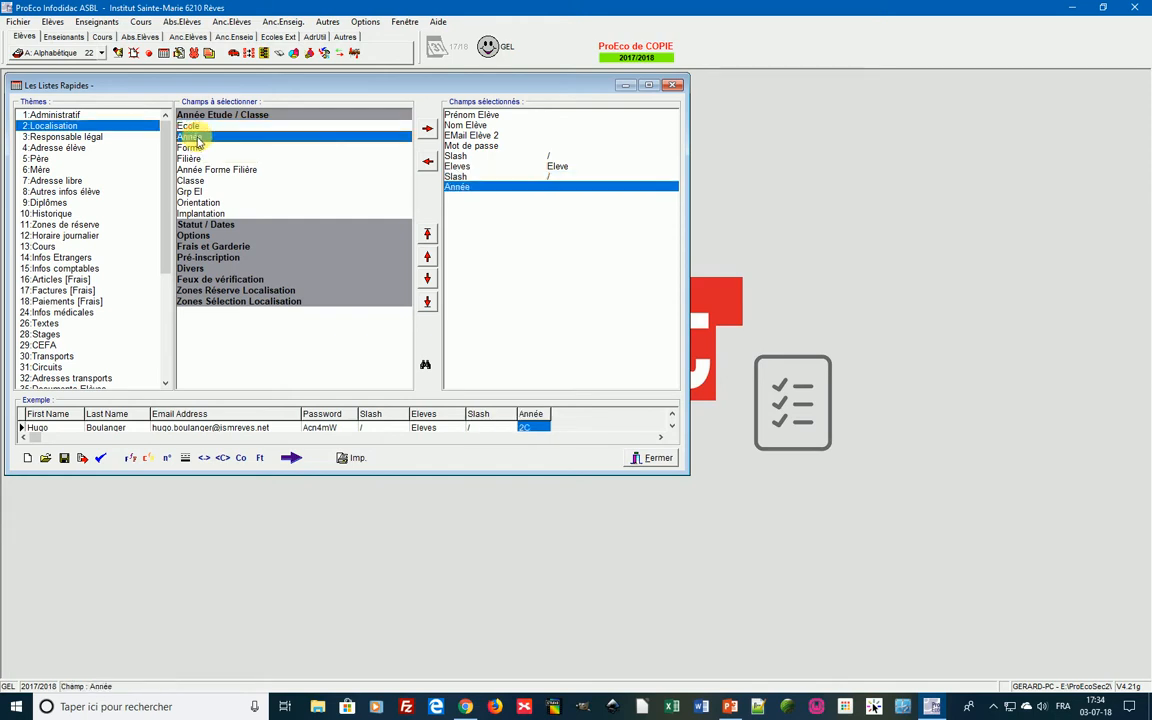
{"action": "scroll", "coordinate": [159, 230], "scroll_direction": "down", "scroll_amount": 6}
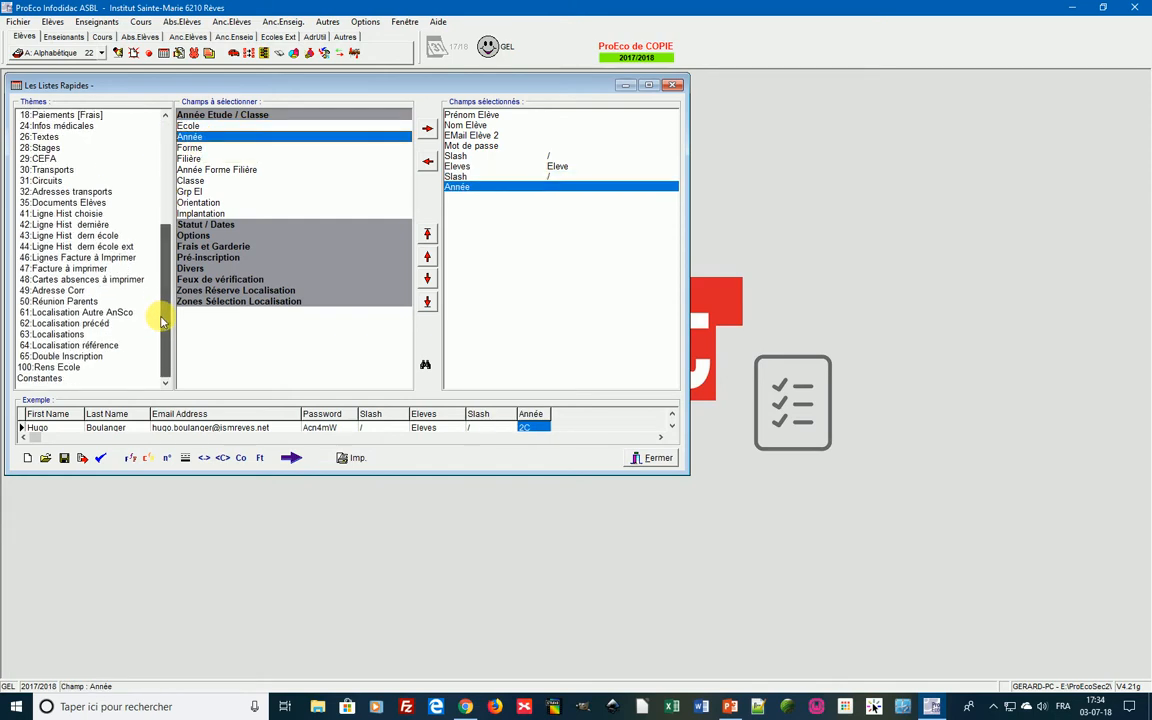
{"action": "left_click", "coordinate": [40, 378]}
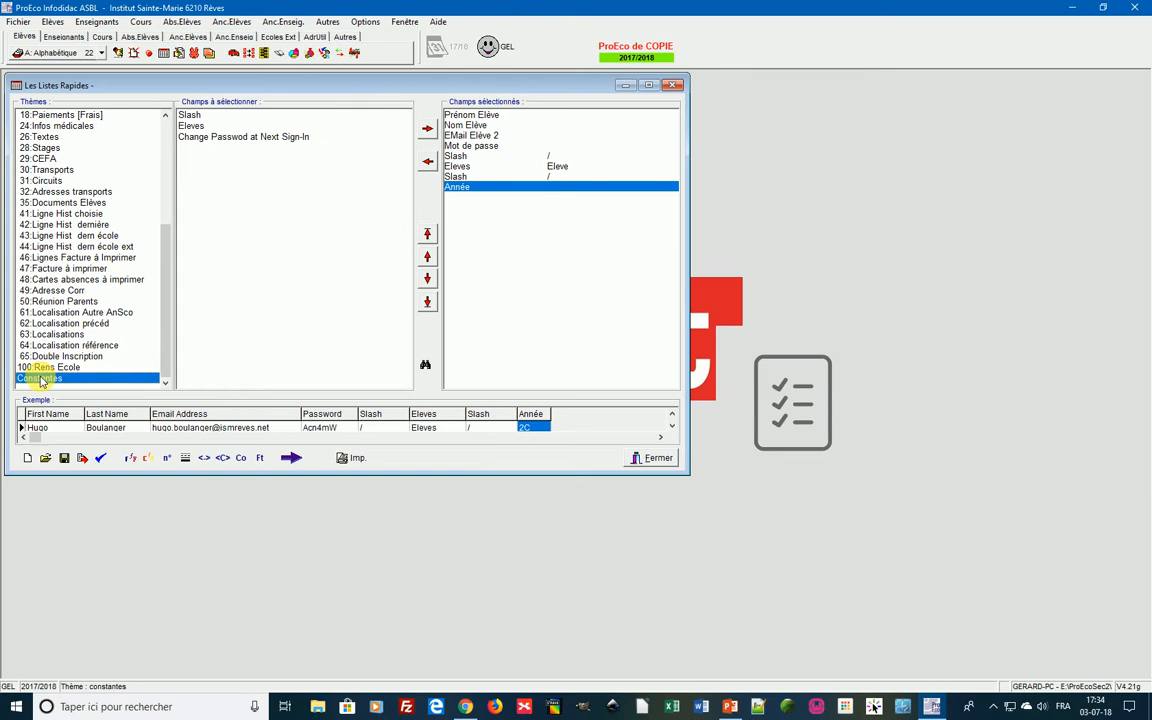
{"action": "double_click", "coordinate": [190, 116]}
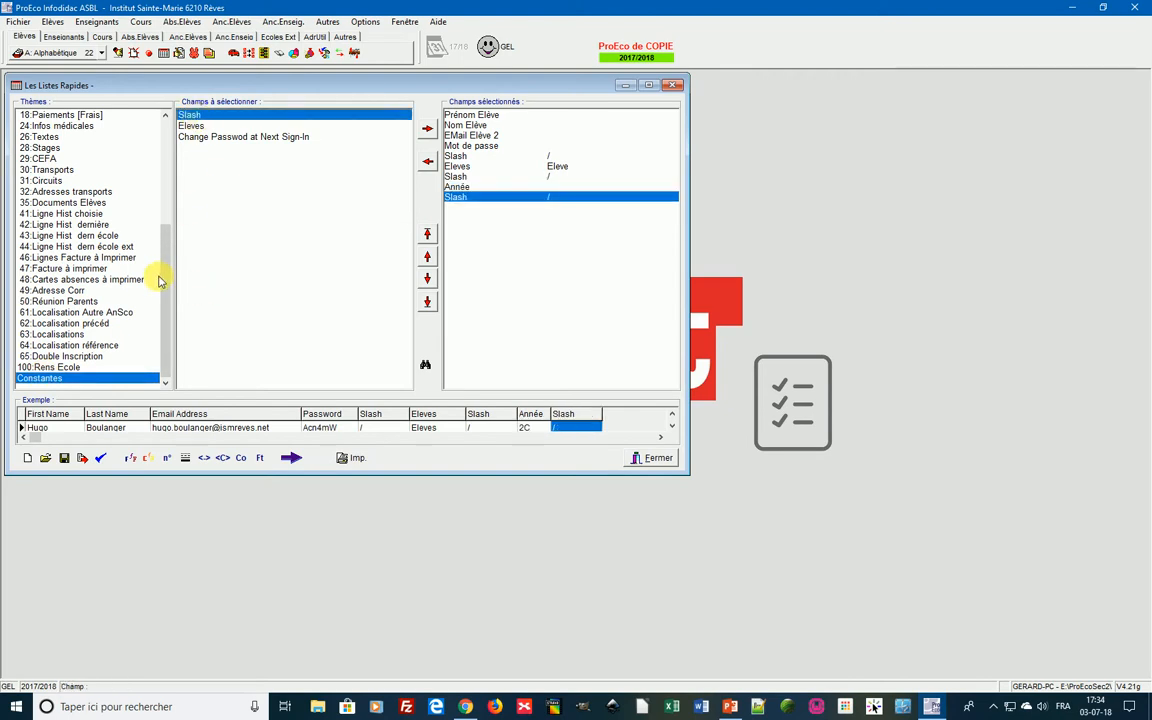
Append the Grp El field from the Localisation theme to the end of the selected fields.
{"action": "left_click_drag", "start_coordinate": [165, 270], "coordinate": [180, 150]}
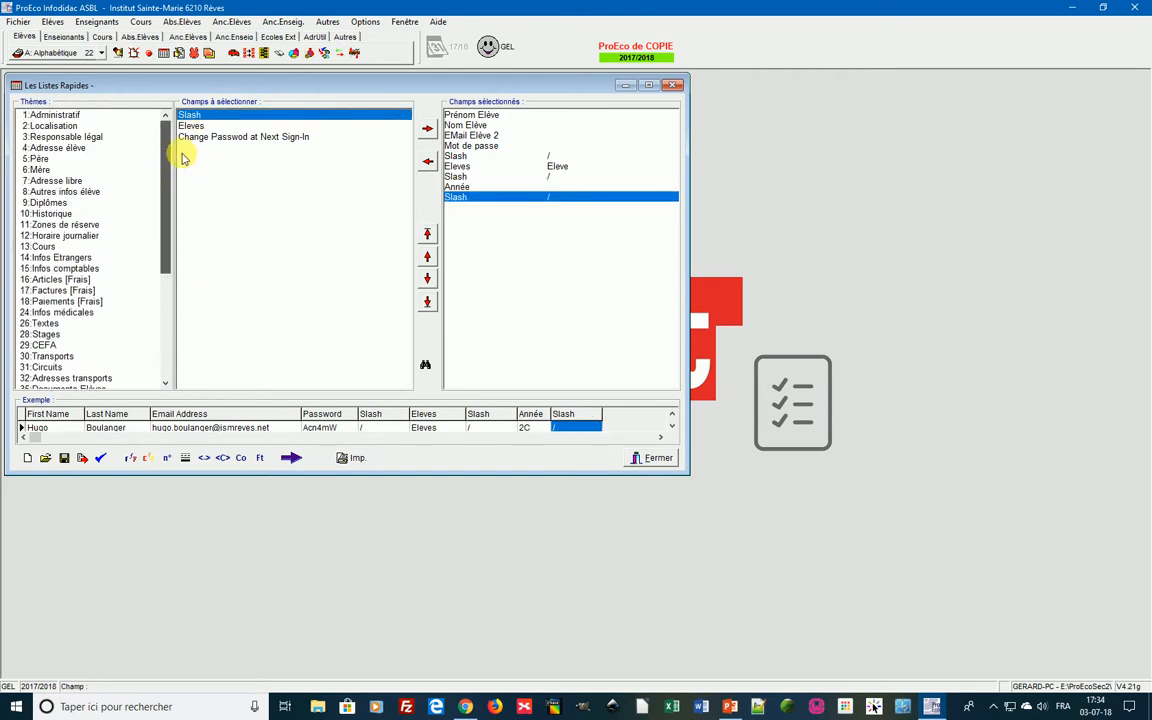
{"action": "left_click", "coordinate": [55, 126]}
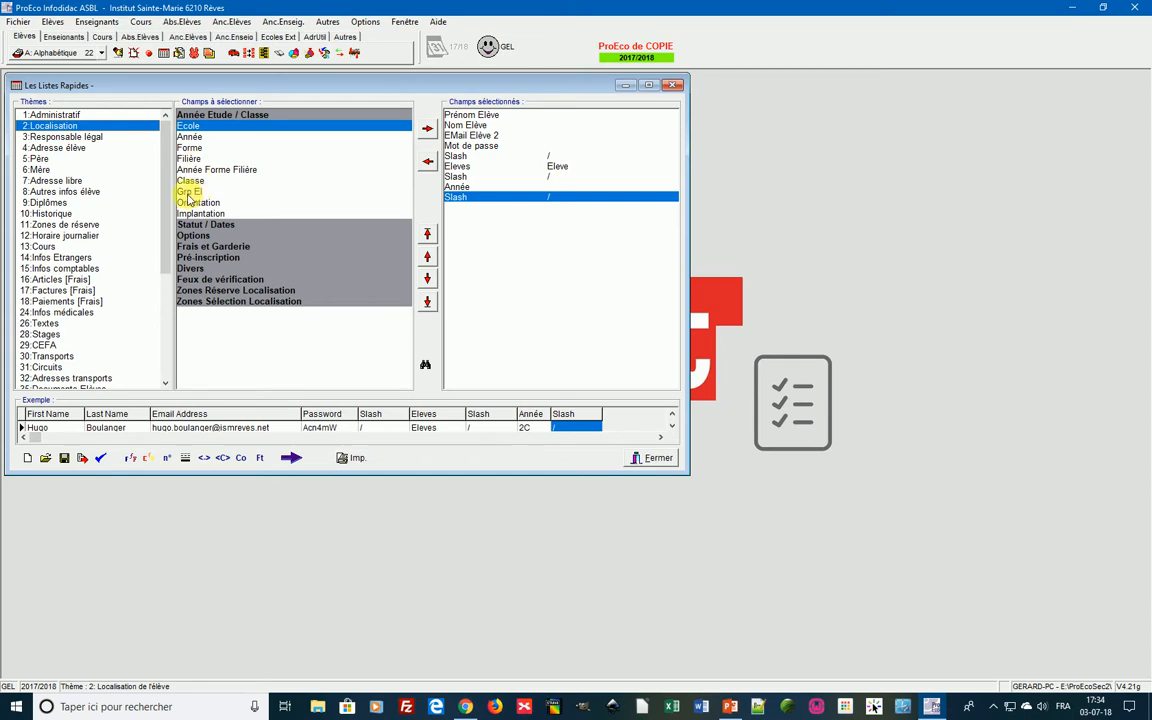
{"action": "double_click", "coordinate": [190, 193]}
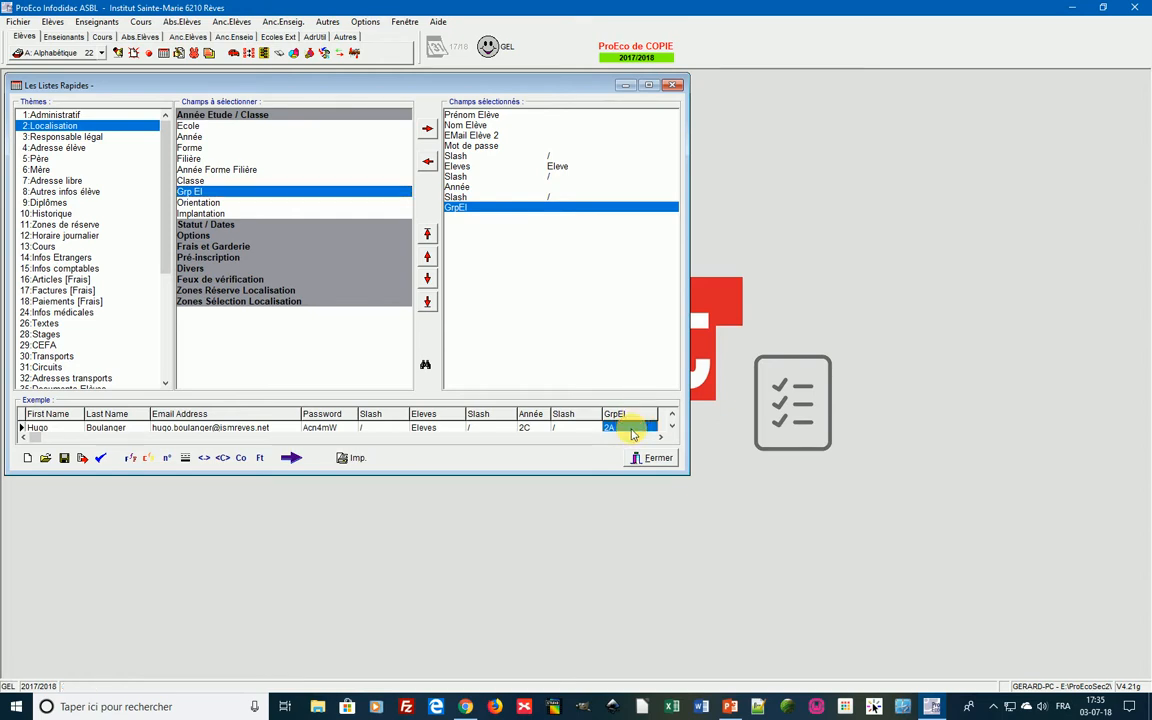
Join the GrpEl column to the preceding Slash column without a separator.
{"action": "left_click", "coordinate": [260, 459]}
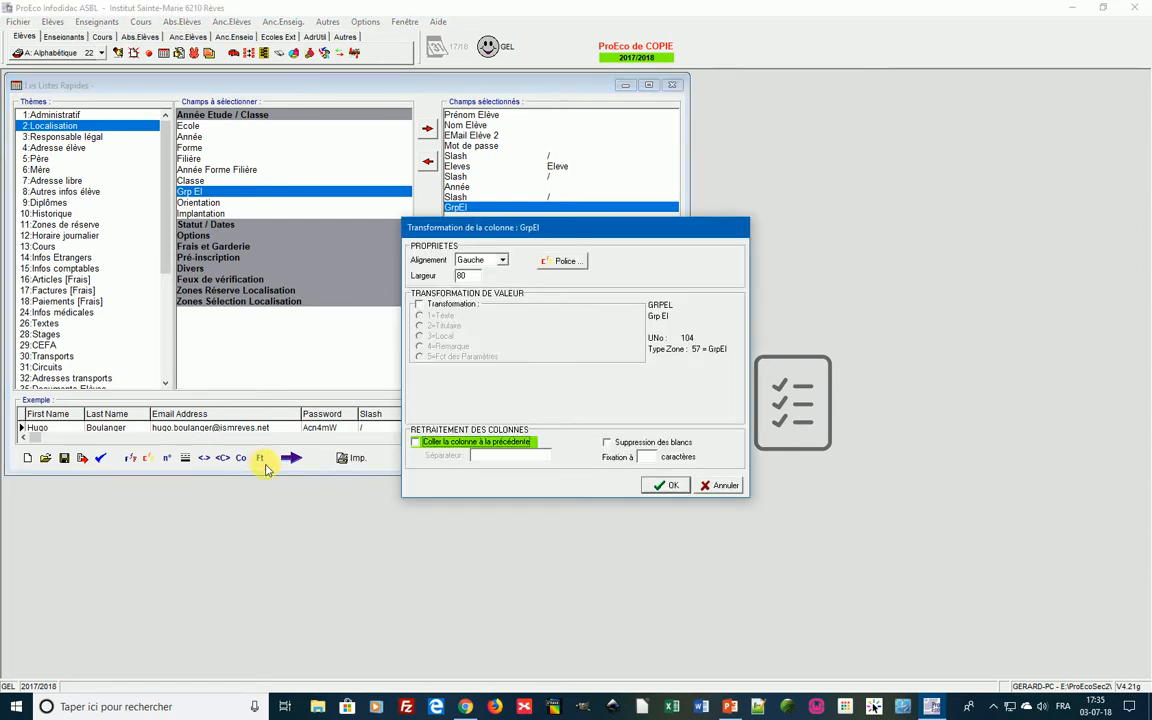
{"action": "left_click_drag", "start_coordinate": [565, 230], "coordinate": [826, 186]}
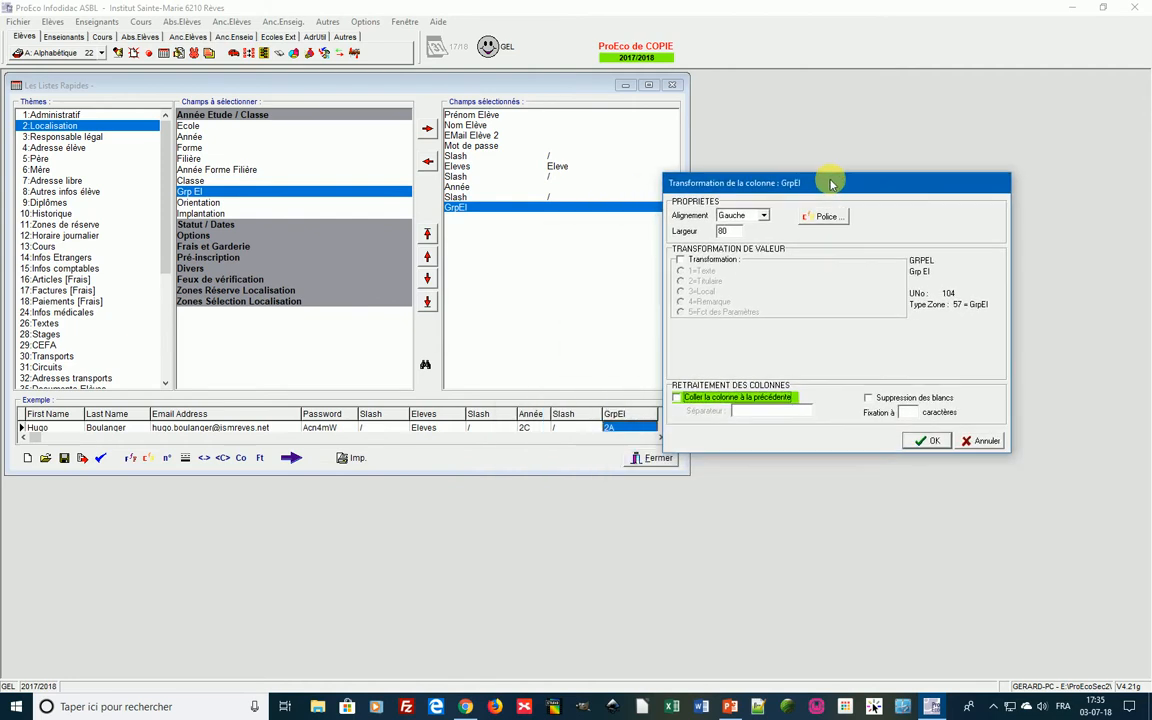
{"action": "left_click", "coordinate": [677, 398]}
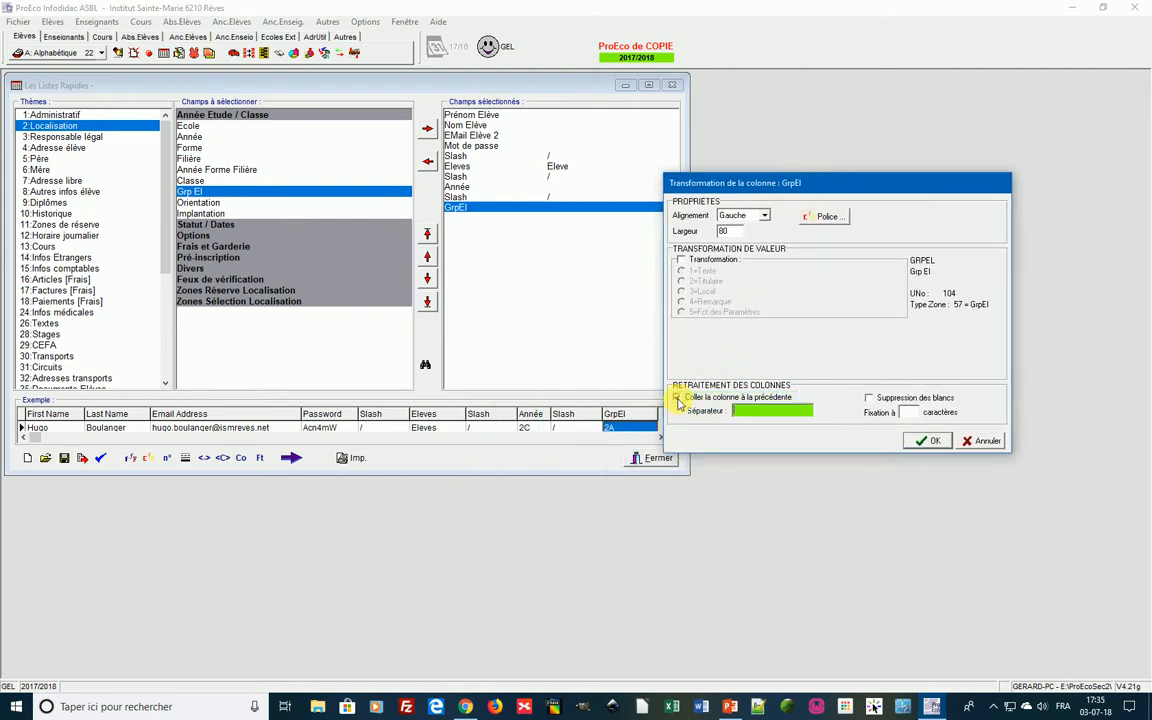
{"action": "left_click", "coordinate": [928, 444]}
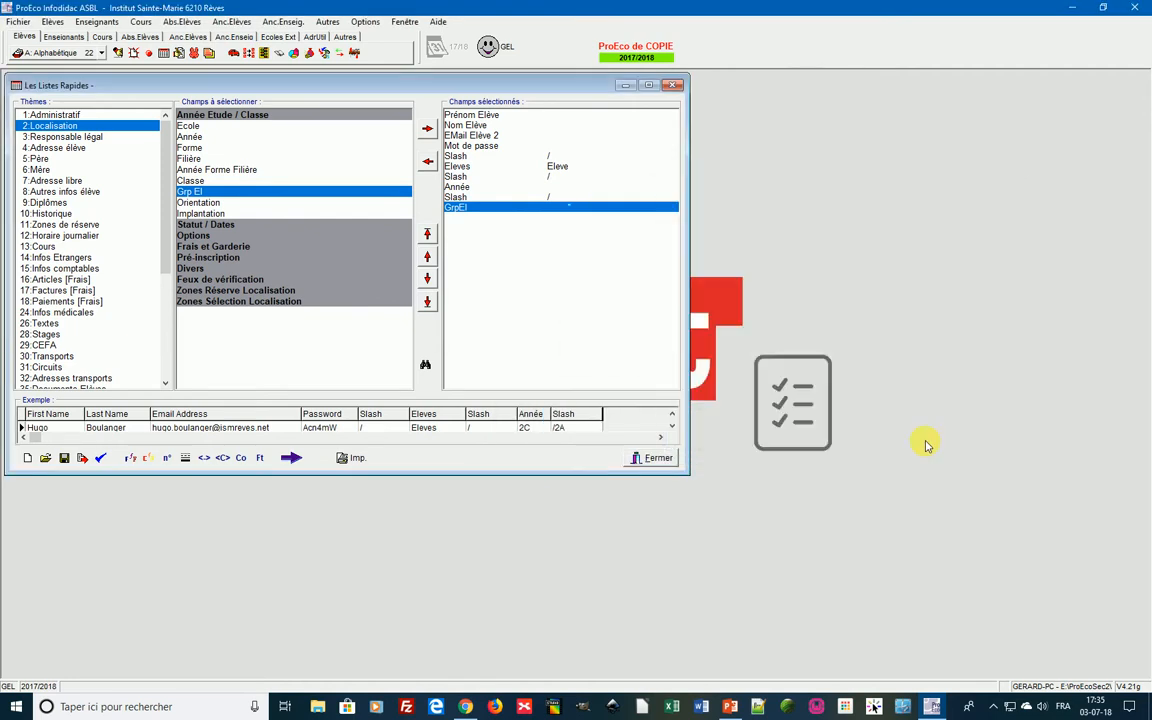
Join the Slash column before GrpEl to Année, and the Année column to the Slash before it, without separators.
{"action": "left_click", "coordinate": [576, 426]}
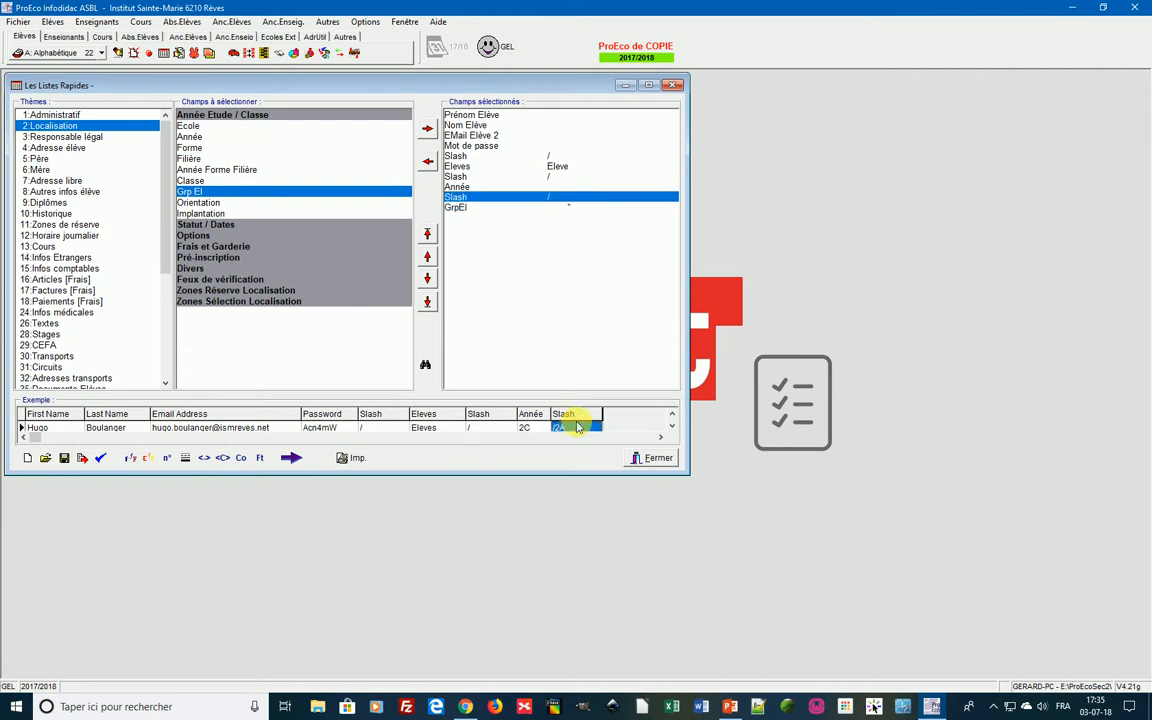
{"action": "left_click", "coordinate": [259, 458]}
{"action": "left_click", "coordinate": [416, 442]}
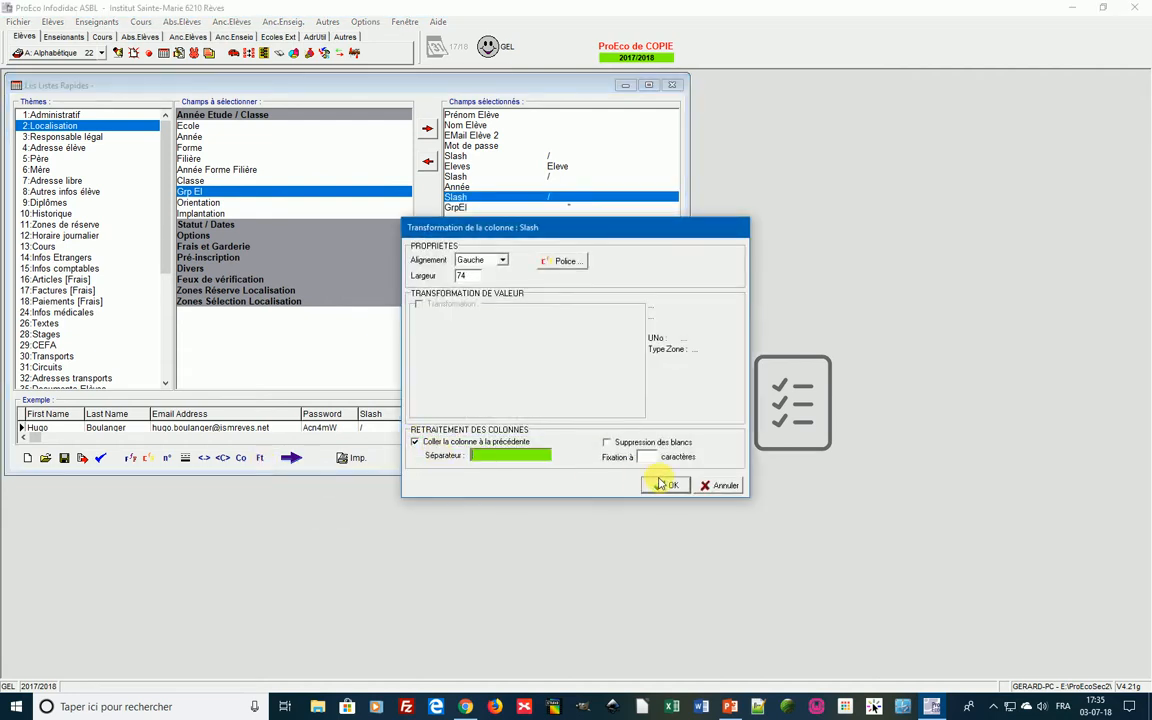
{"action": "left_click", "coordinate": [665, 485]}
{"action": "left_click", "coordinate": [528, 428]}
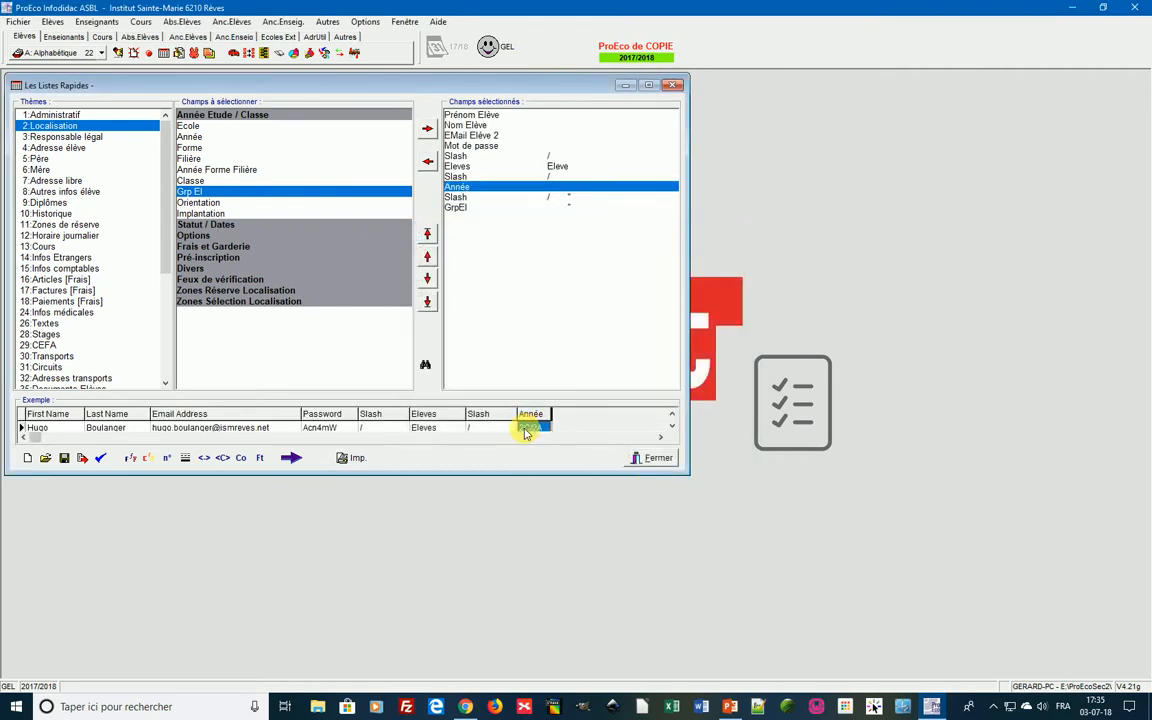
{"action": "left_click", "coordinate": [259, 458]}
{"action": "left_click", "coordinate": [416, 442]}
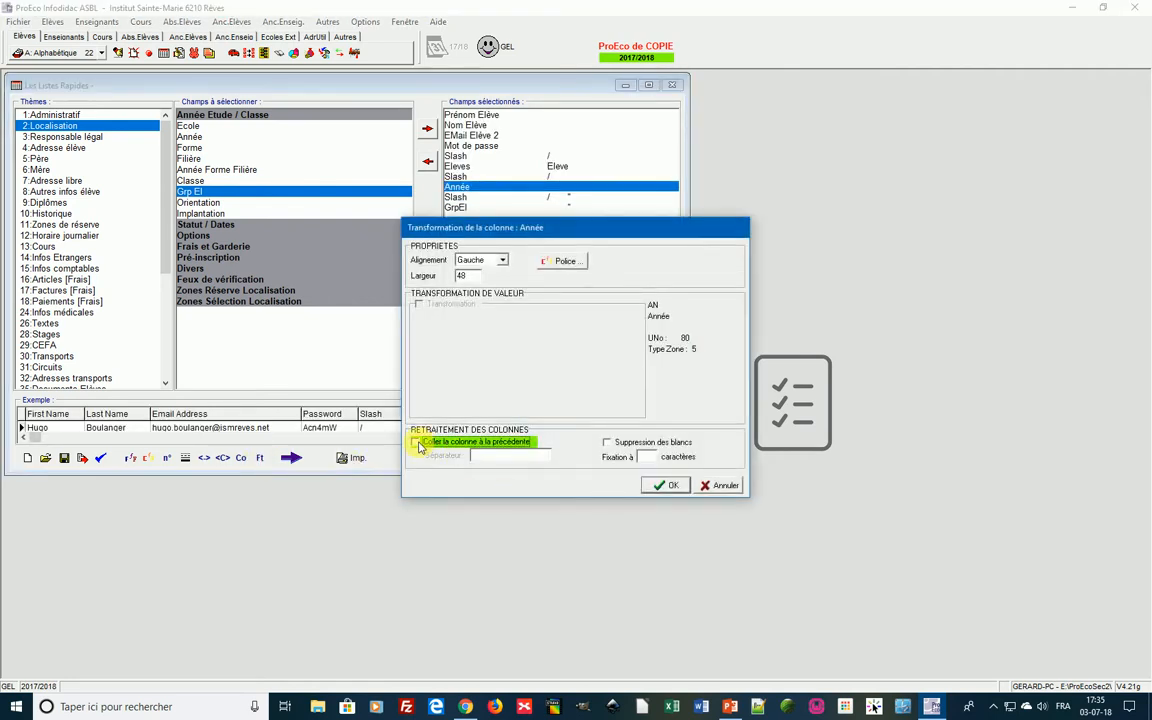
{"action": "left_click", "coordinate": [661, 486]}
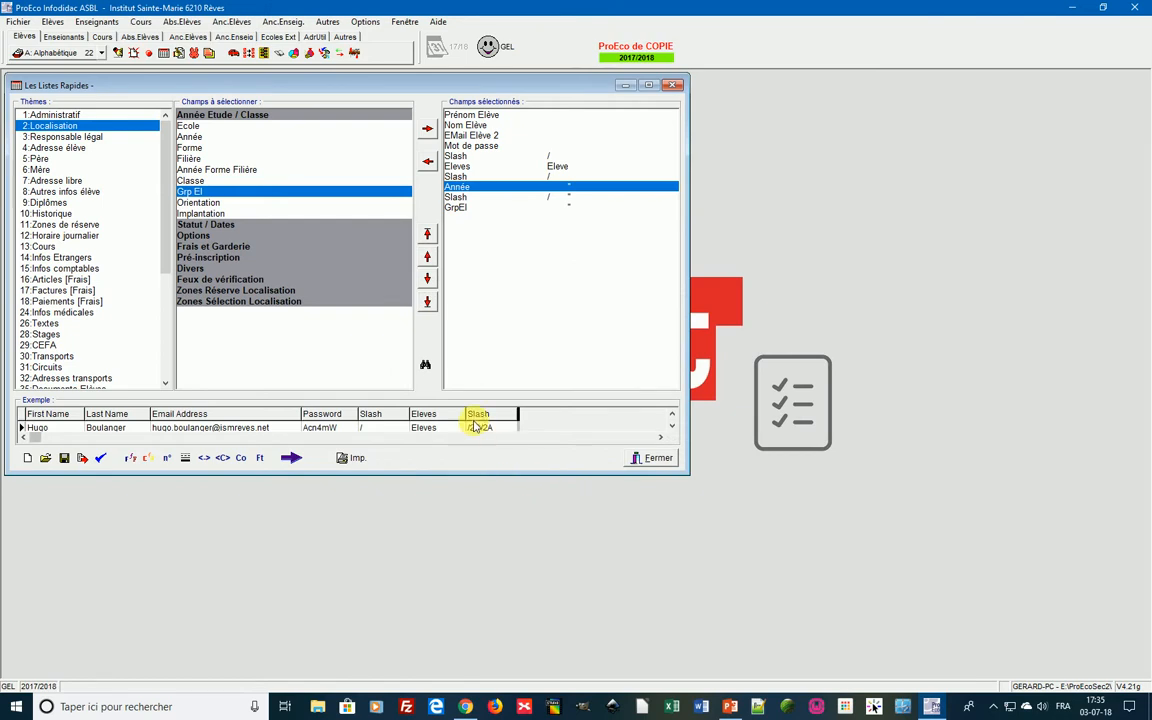
Join the Slash column between Eleves and Année to the Eleves column without a separator.
{"action": "left_click", "coordinate": [479, 430]}
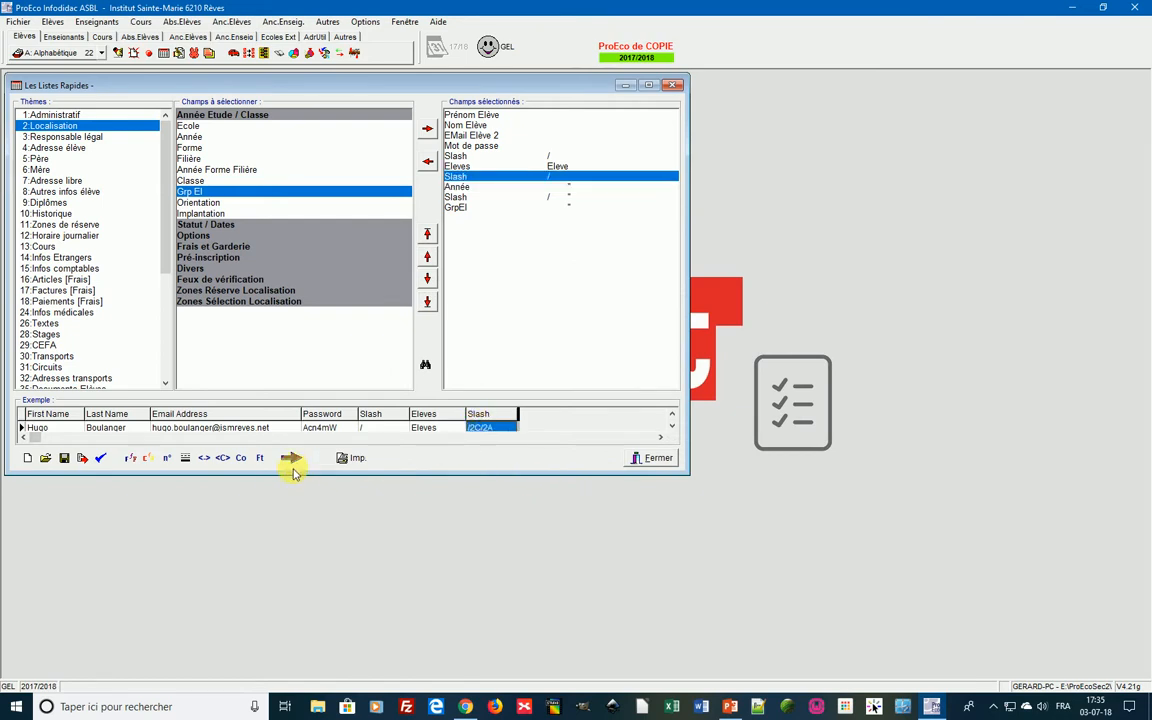
{"action": "left_click", "coordinate": [259, 458]}
{"action": "left_click", "coordinate": [416, 442]}
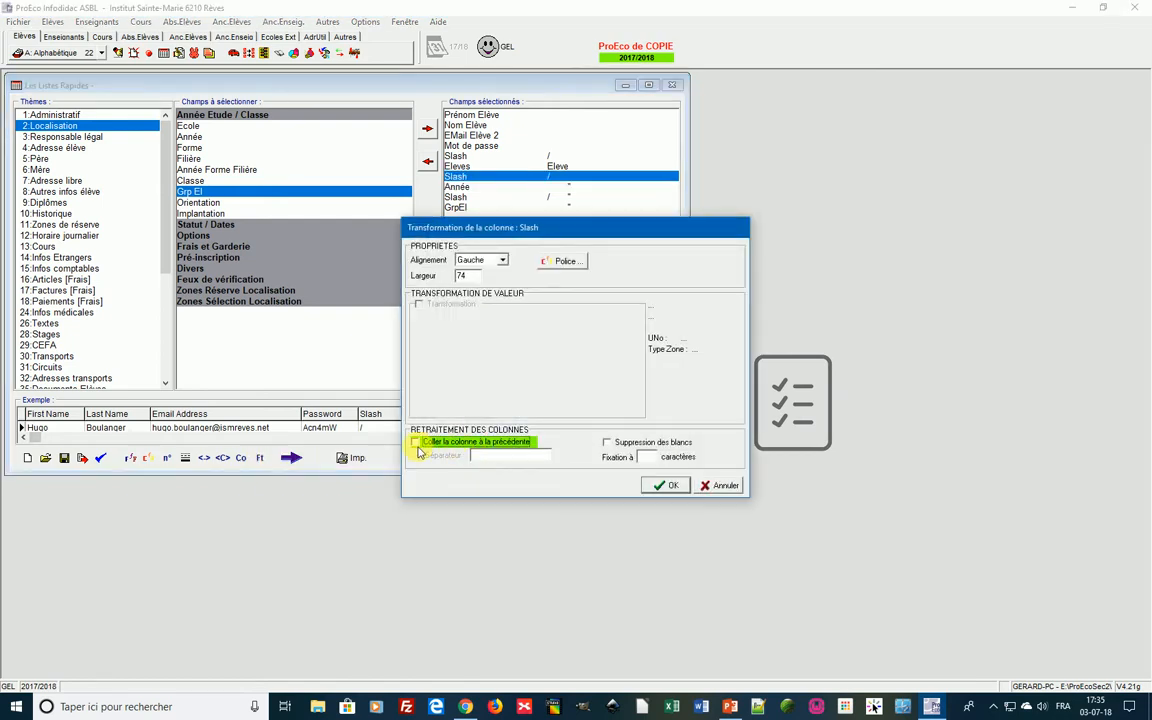
{"action": "left_click", "coordinate": [661, 486]}
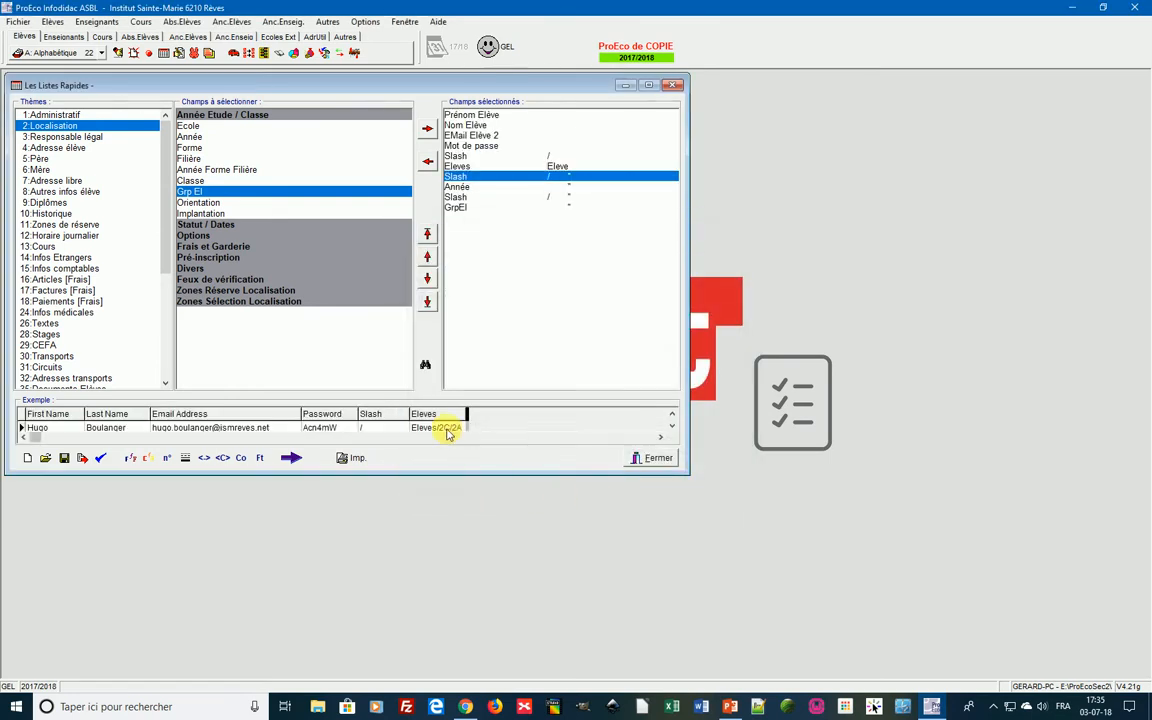
Join the Eleves column to the preceding Slash column without a separator and fit the preview column widths to their content.
{"action": "left_click", "coordinate": [440, 428]}
{"action": "left_click", "coordinate": [259, 458]}
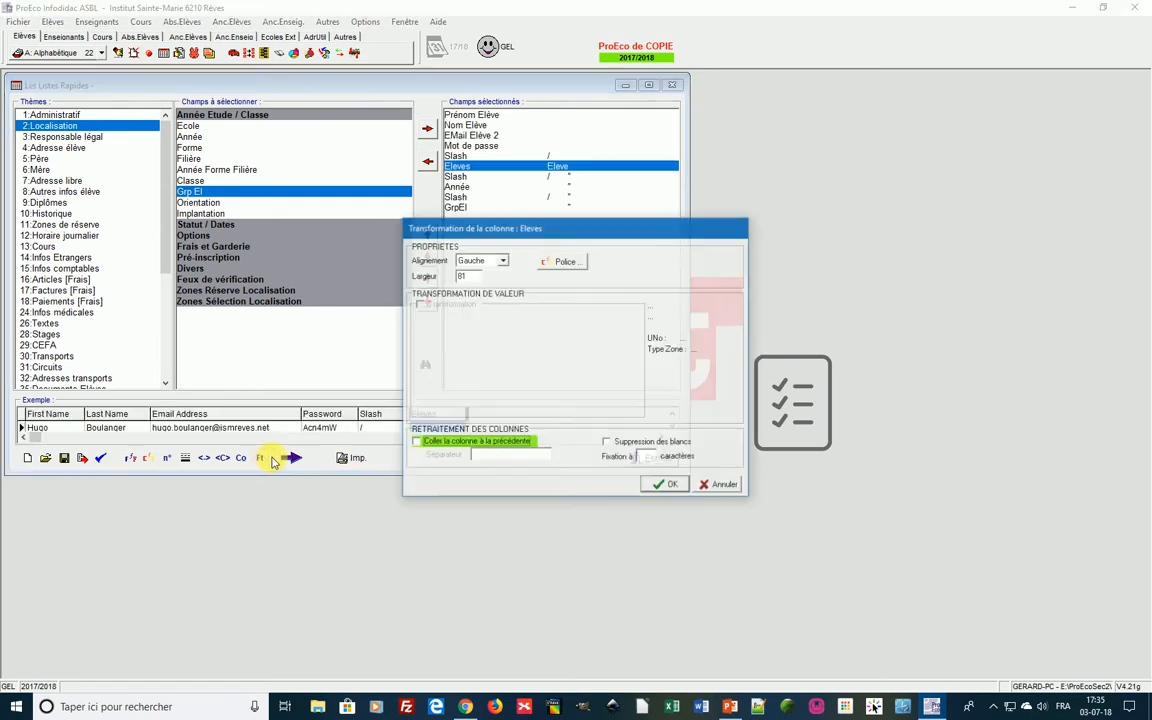
{"action": "left_click", "coordinate": [415, 442]}
{"action": "left_click", "coordinate": [473, 456]}
{"action": "left_click", "coordinate": [662, 486]}
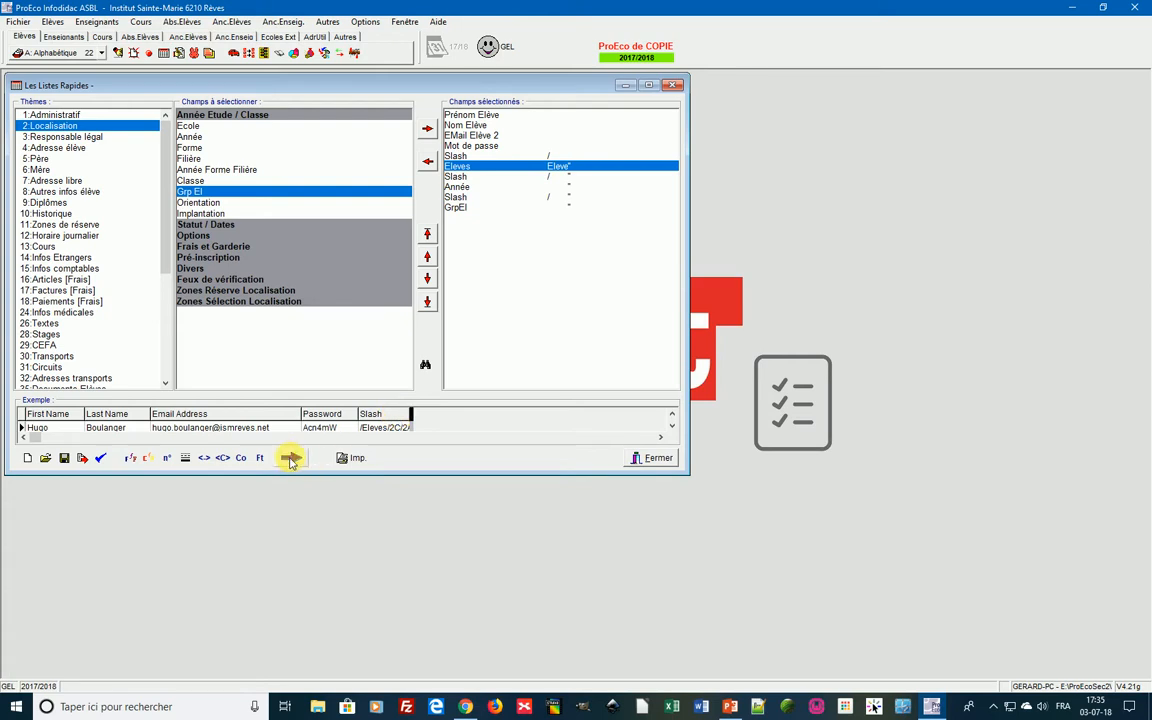
{"action": "left_click", "coordinate": [204, 460]}
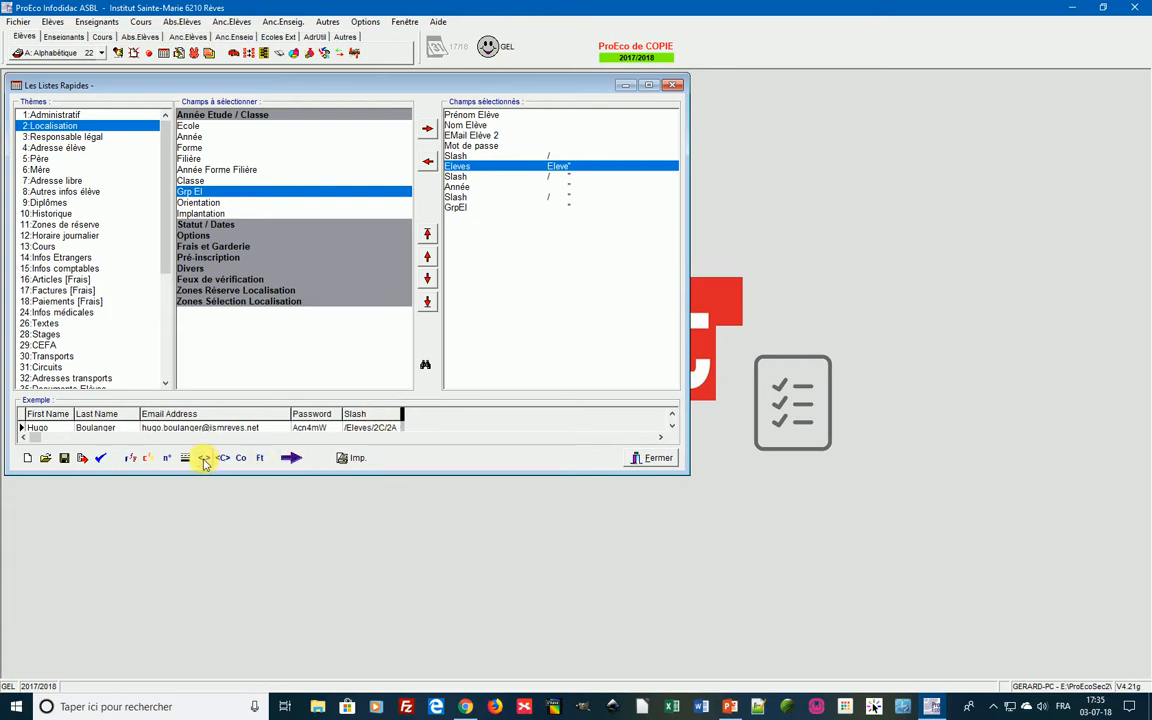
Rename the combined path column's title from Slash to Org Unit Path.
{"action": "left_click", "coordinate": [371, 413]}
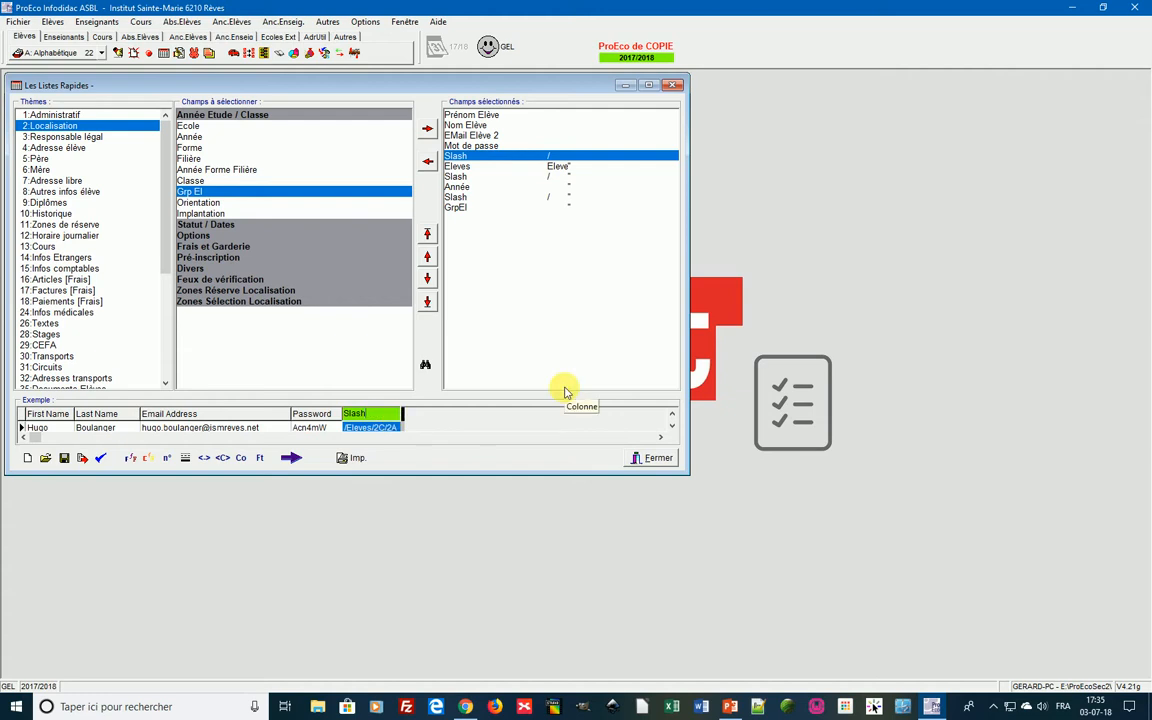
{"action": "key", "text": "BackSpace"}
{"action": "key", "text": "BackSpace"}
{"action": "key", "text": "BackSpace"}
{"action": "type", "text": "Org Unit Path"}
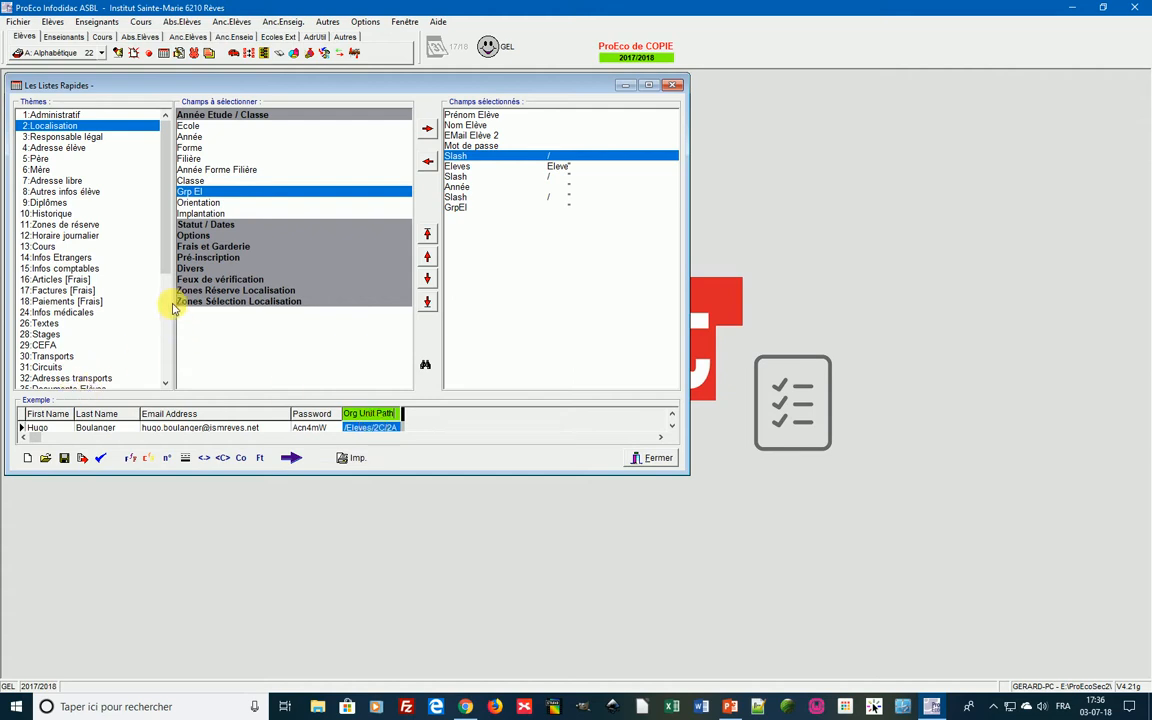
Append the constant Change Passwod at Next Sign-In from the Constantes theme to the selected fields and fit the column widths.
{"action": "left_click_drag", "start_coordinate": [167, 257], "coordinate": [160, 380]}
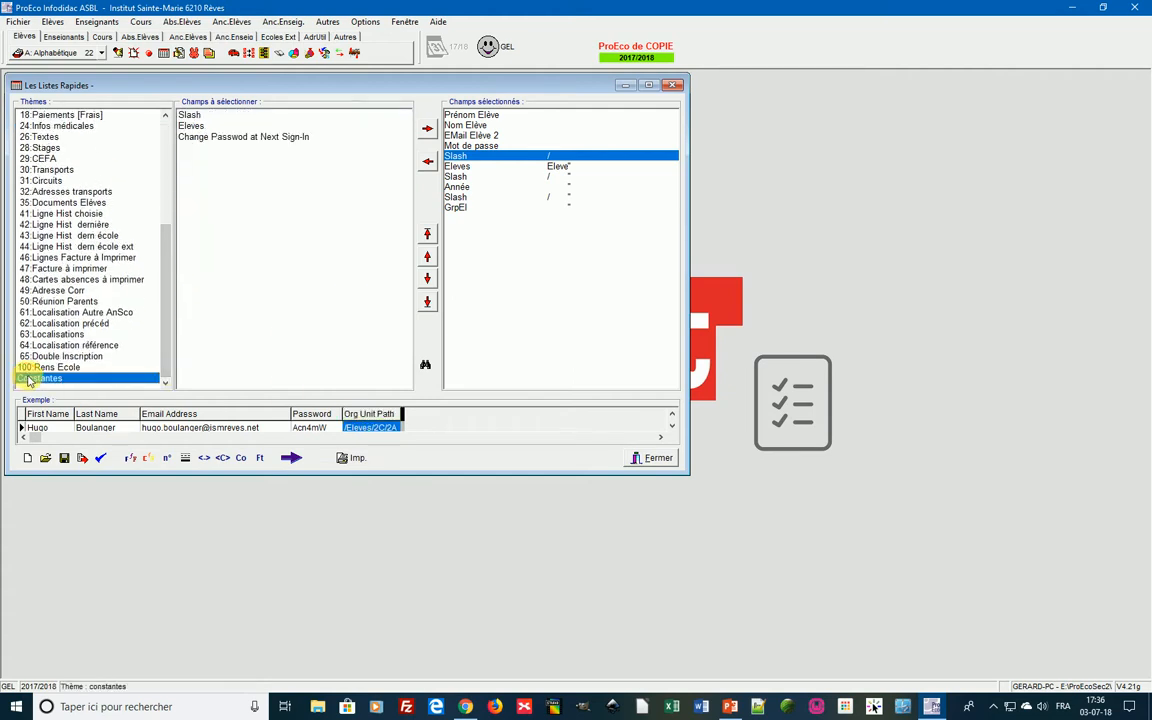
{"action": "left_click", "coordinate": [35, 378]}
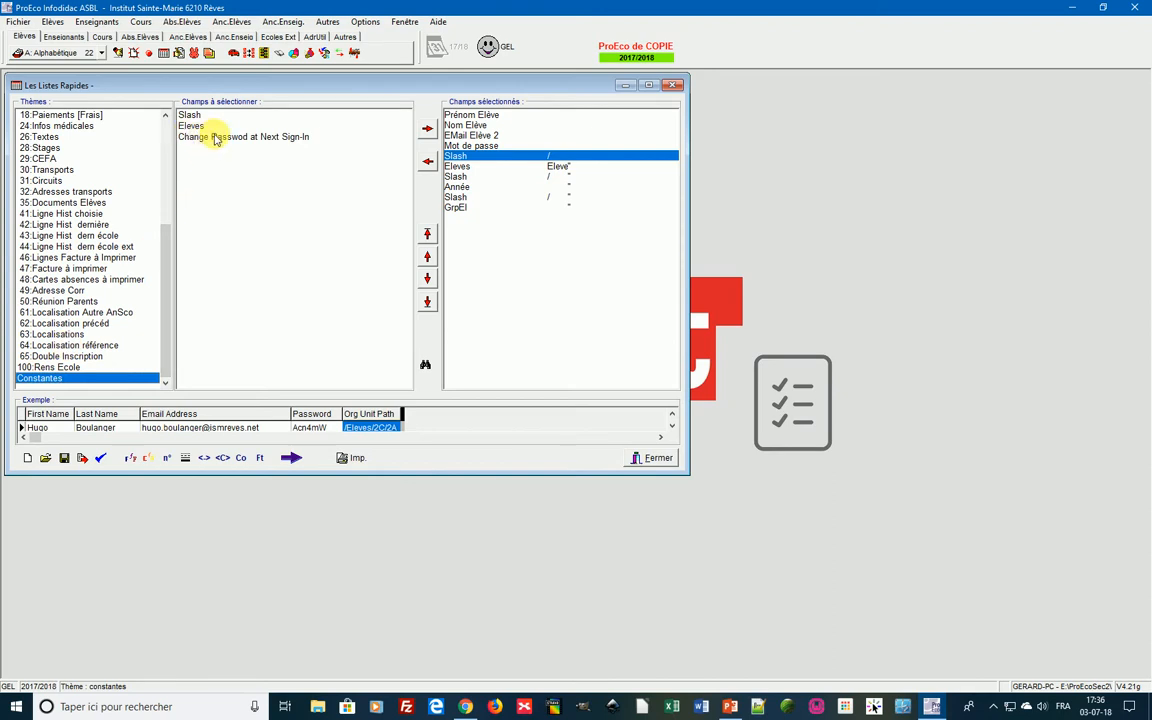
{"action": "double_click", "coordinate": [212, 137]}
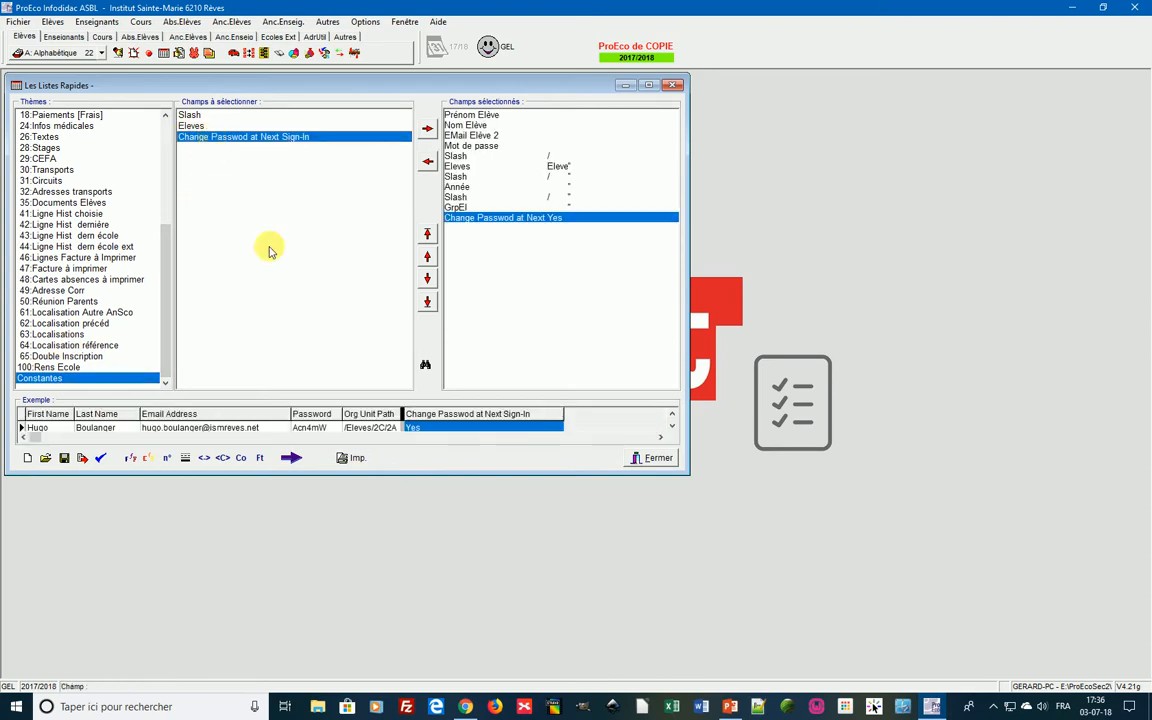
{"action": "left_click", "coordinate": [204, 461]}
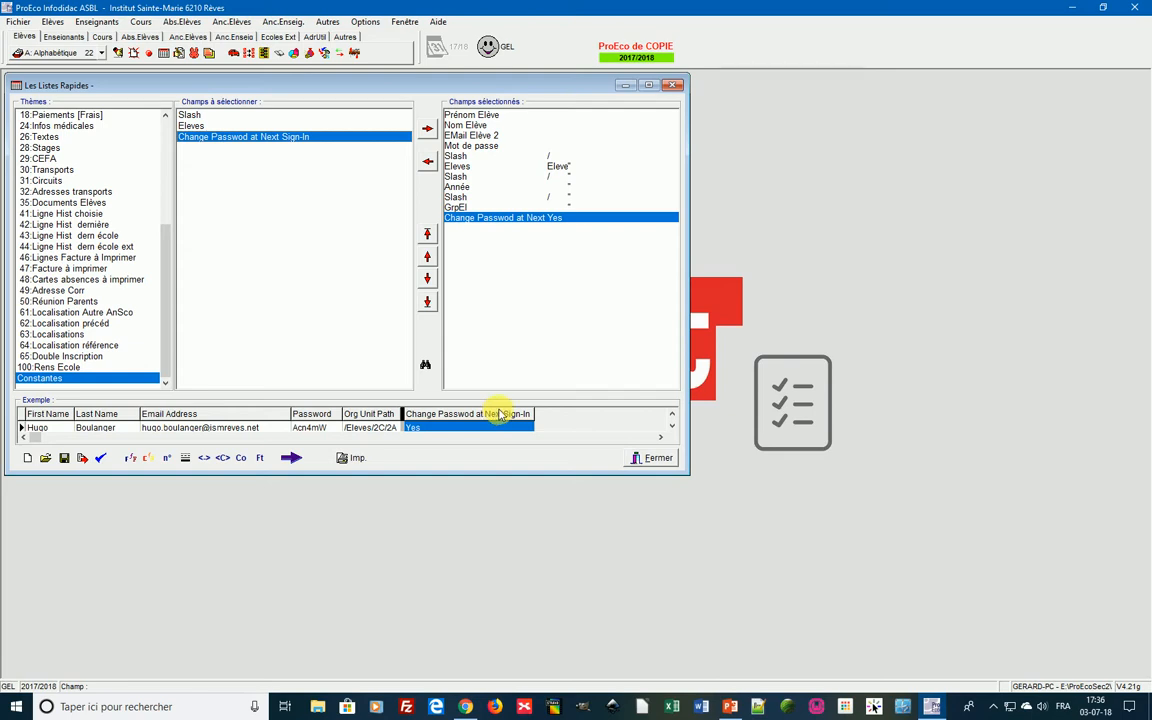
Configure the list's export as texte CSV with titles included and UTF8 encoding.
{"action": "left_click", "coordinate": [82, 459]}
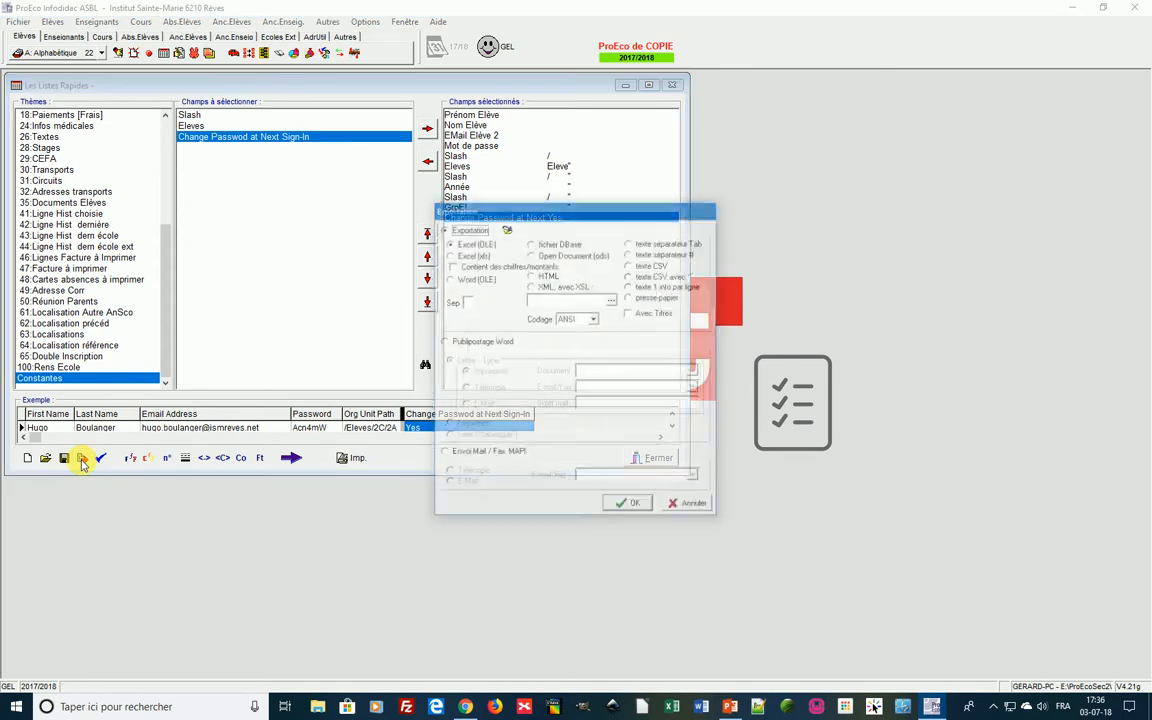
{"action": "left_click", "coordinate": [630, 264]}
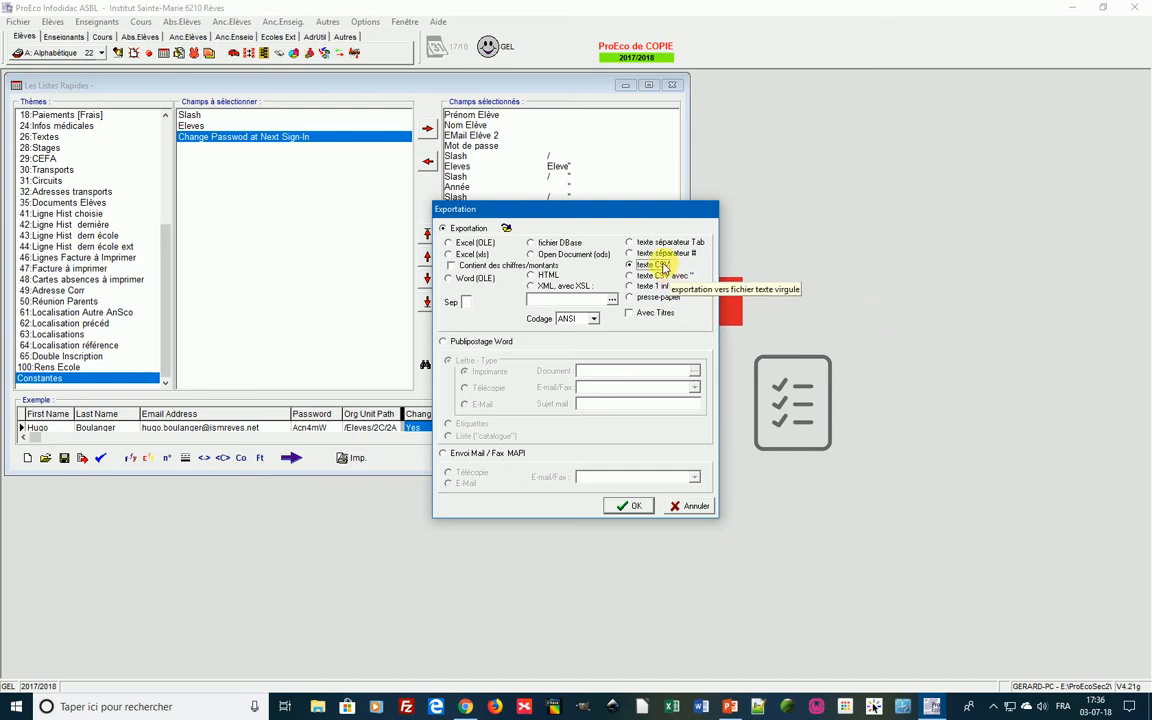
{"action": "left_click", "coordinate": [630, 315]}
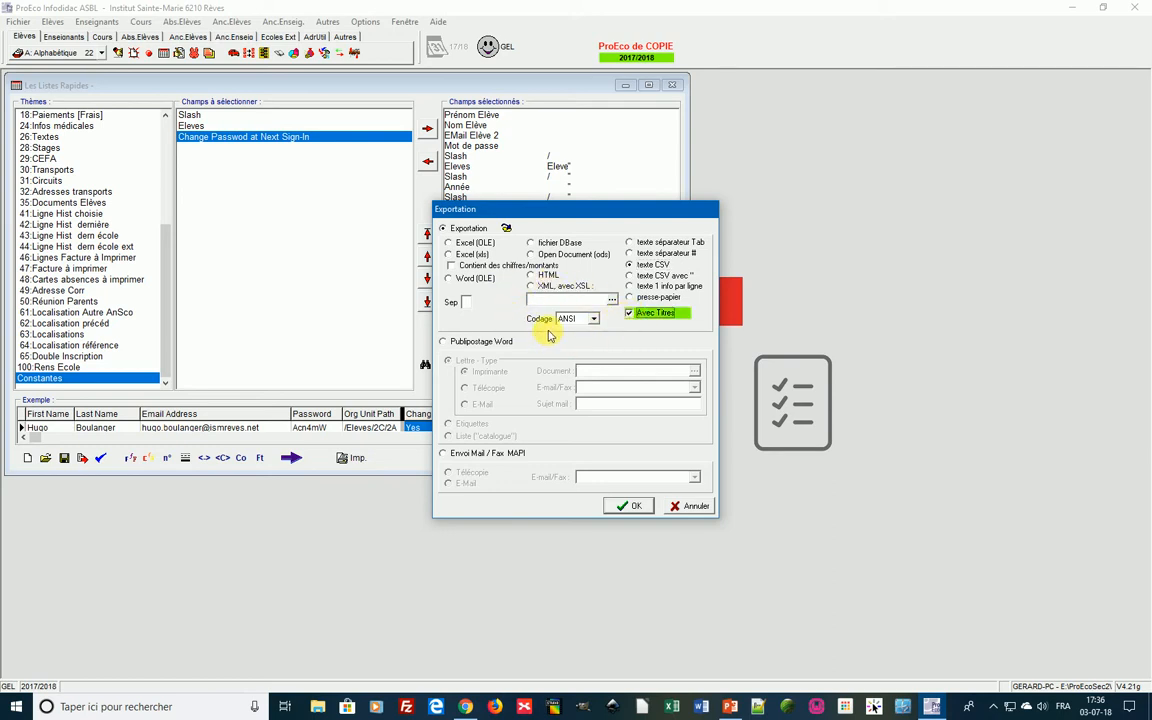
{"action": "left_click", "coordinate": [593, 319]}
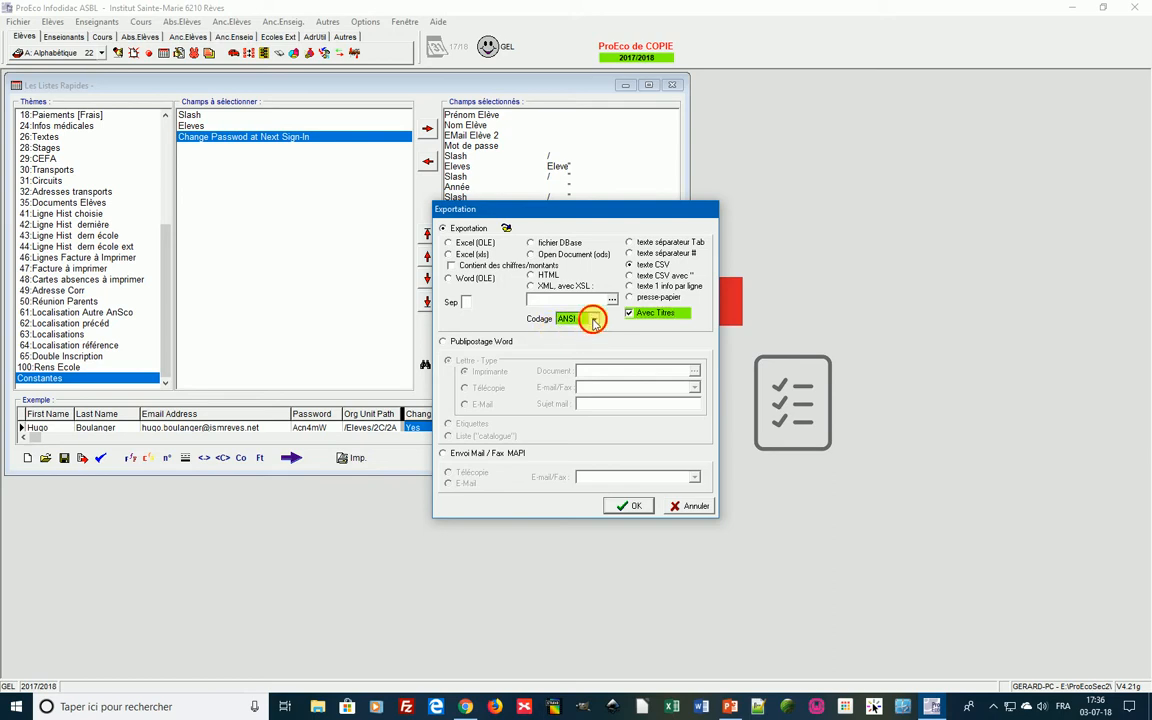
{"action": "left_click", "coordinate": [580, 343]}
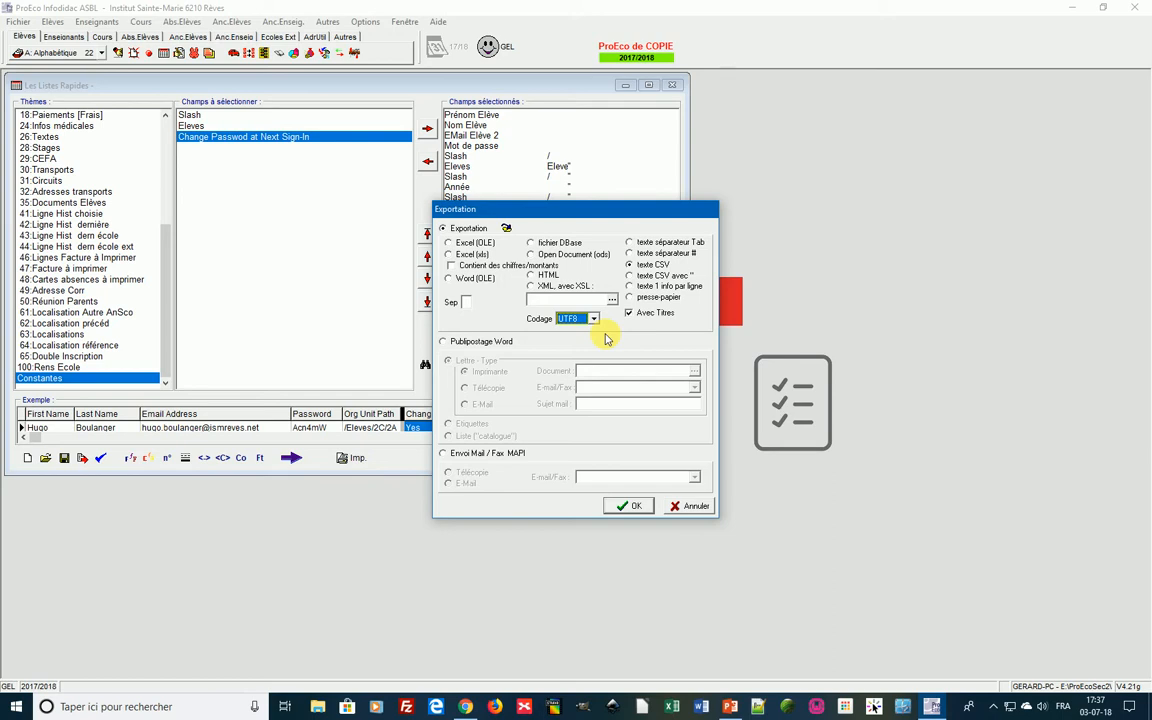
Save the export on Data Ecole (E:) over the existing file 2a.csv.
{"action": "left_click", "coordinate": [630, 508]}
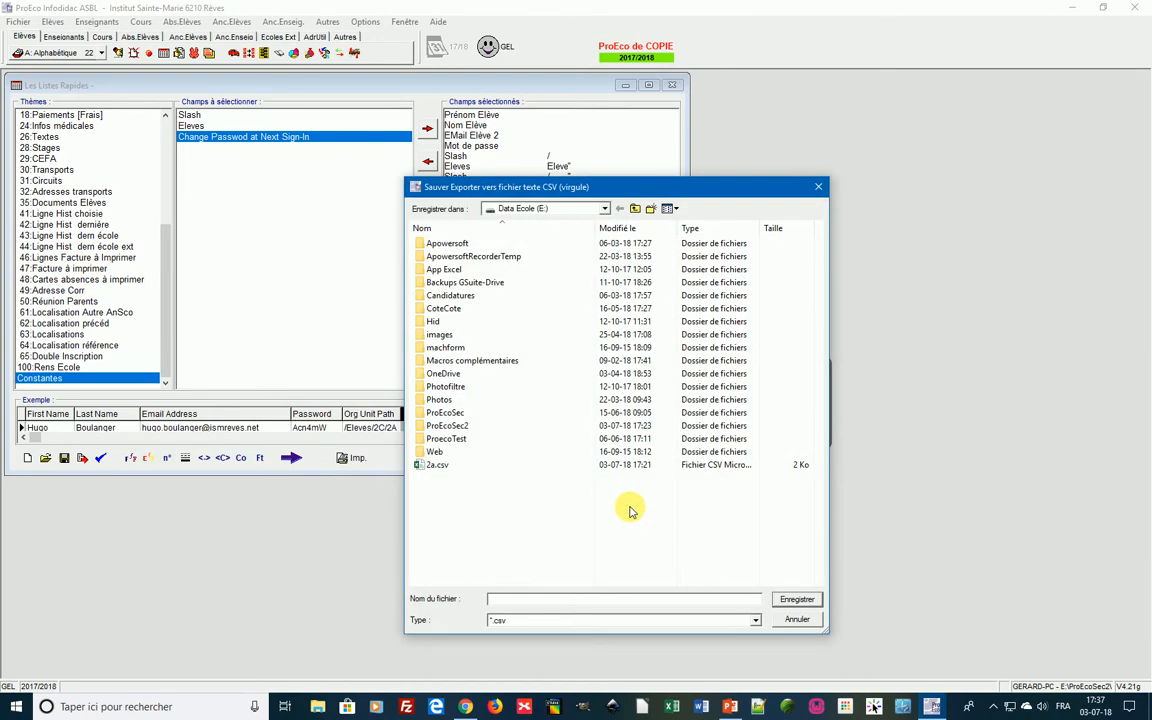
{"action": "left_click", "coordinate": [437, 466]}
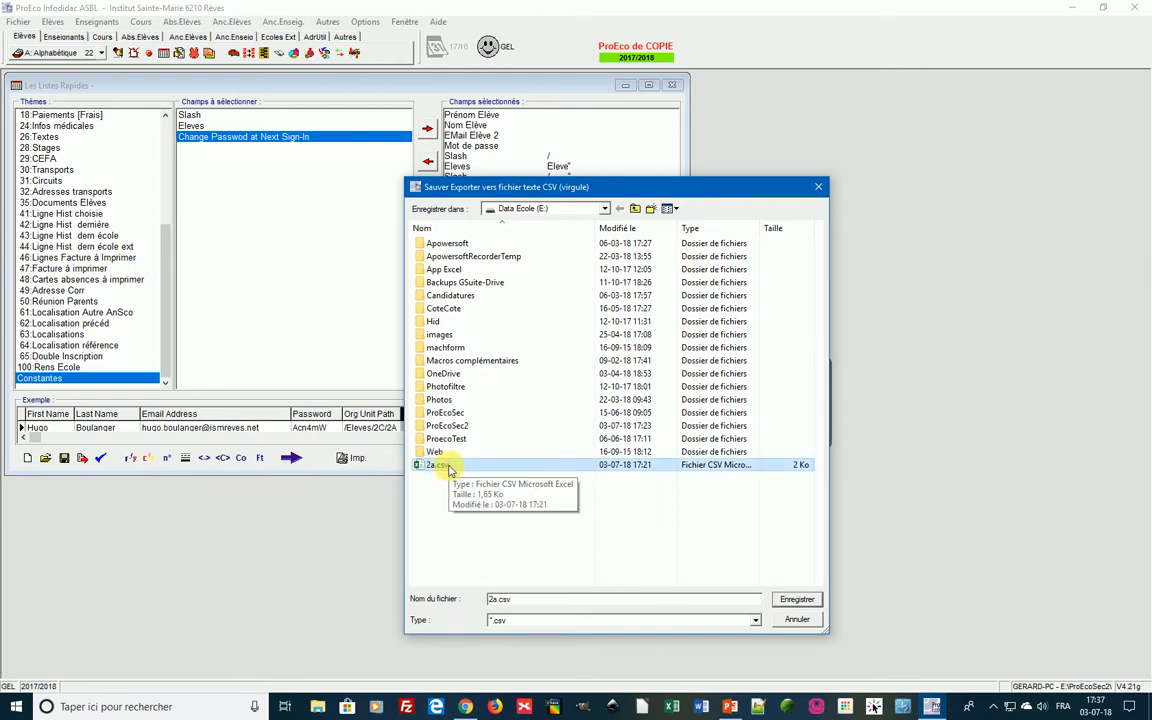
{"action": "left_click", "coordinate": [786, 600]}
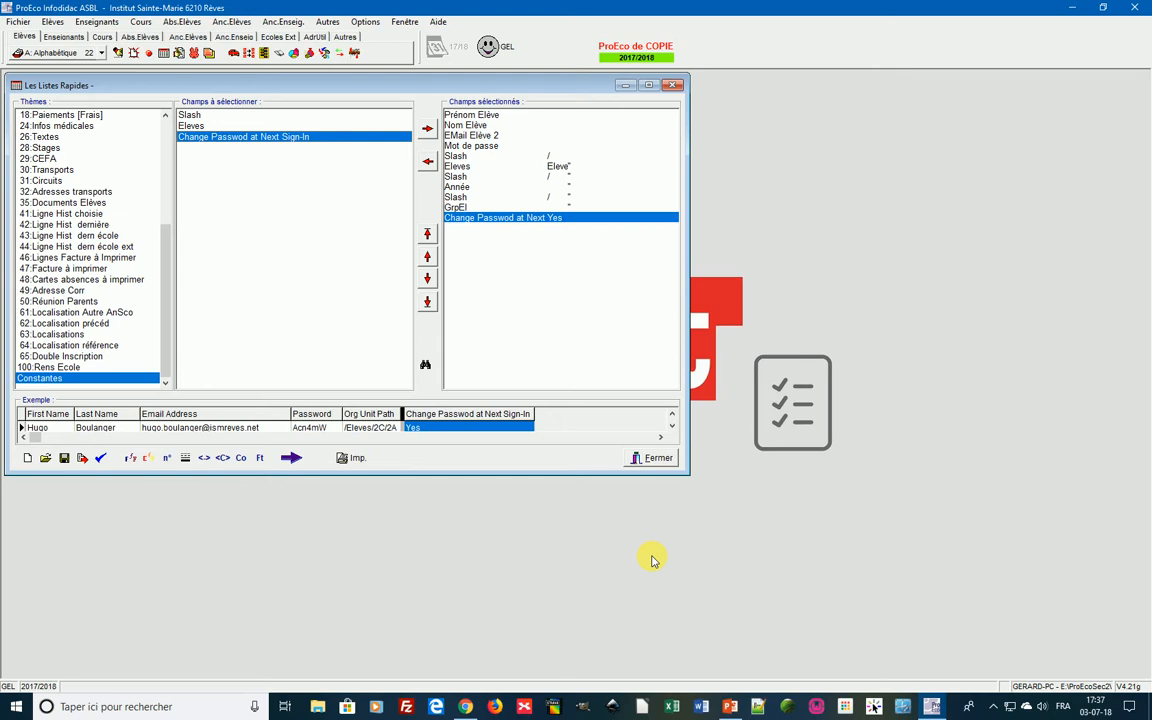
Switch to Google Admin in Chrome and attach 2a.csv from Data Ecole (E:) to a bulk user import.
{"action": "left_click", "coordinate": [465, 706]}
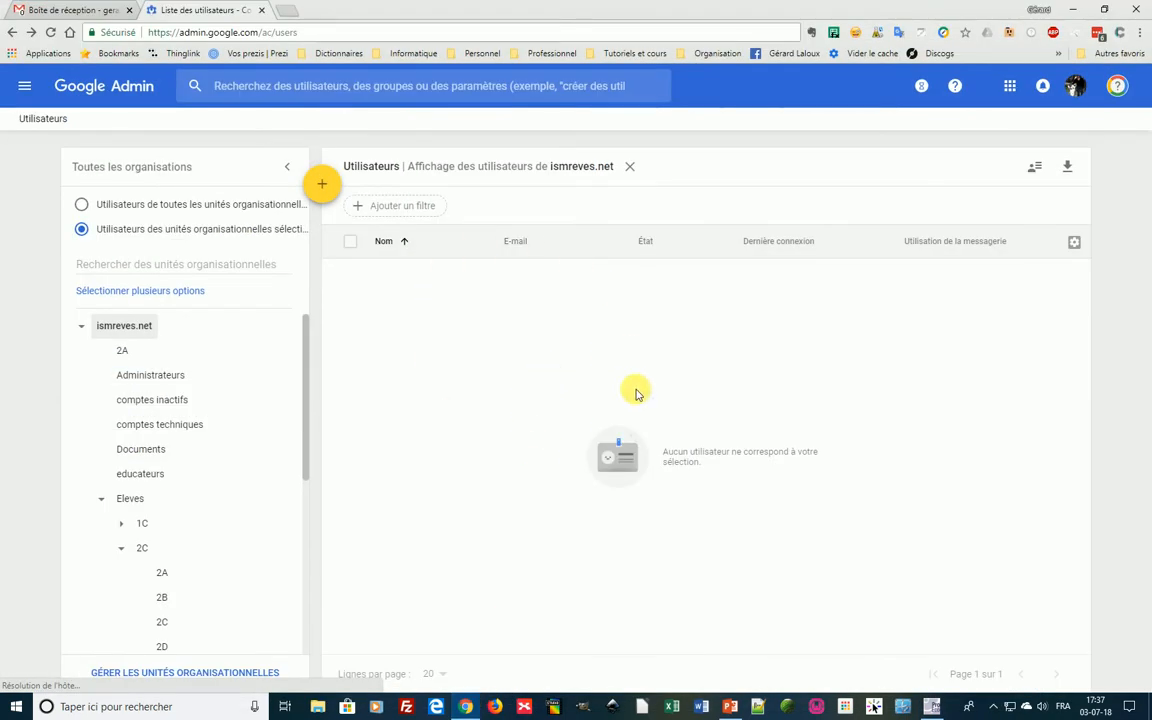
{"action": "mouse_move", "coordinate": [322, 184]}
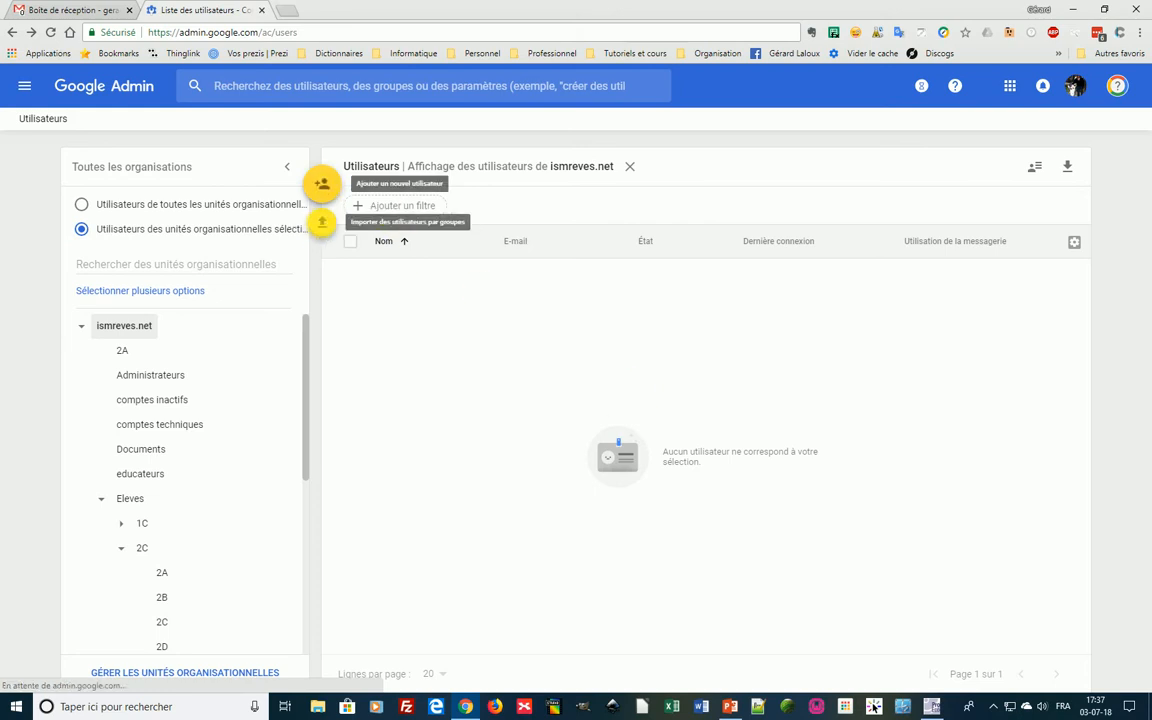
{"action": "left_click", "coordinate": [323, 224]}
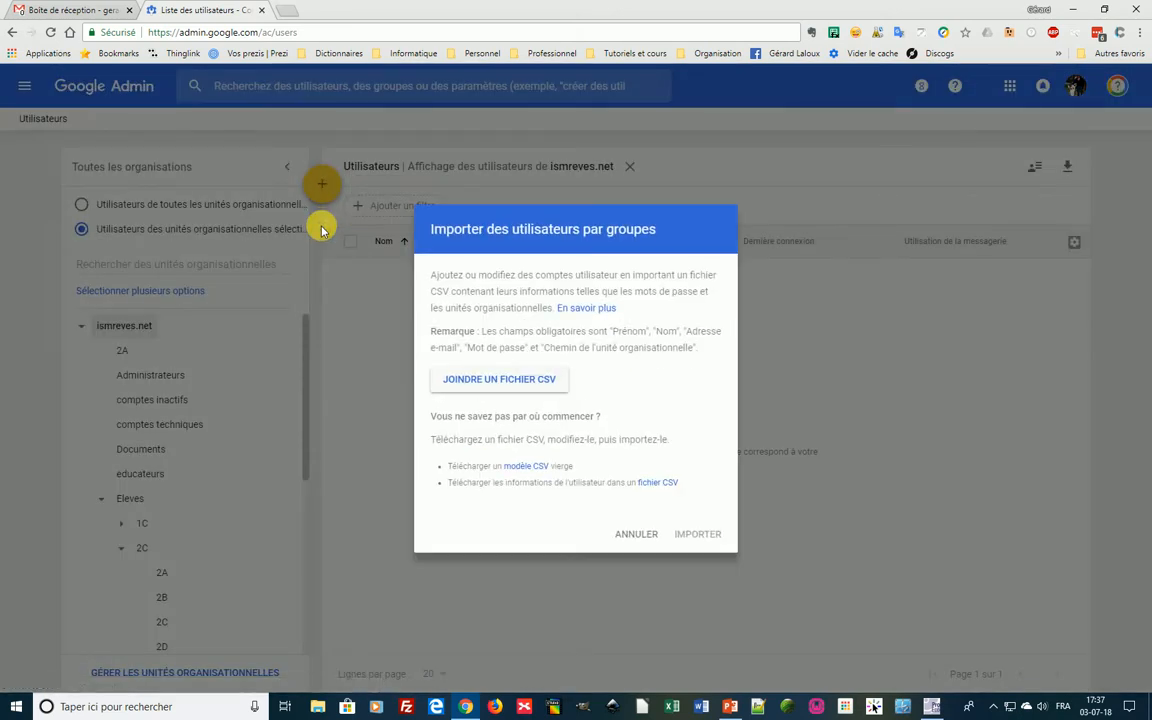
{"action": "left_click", "coordinate": [533, 388]}
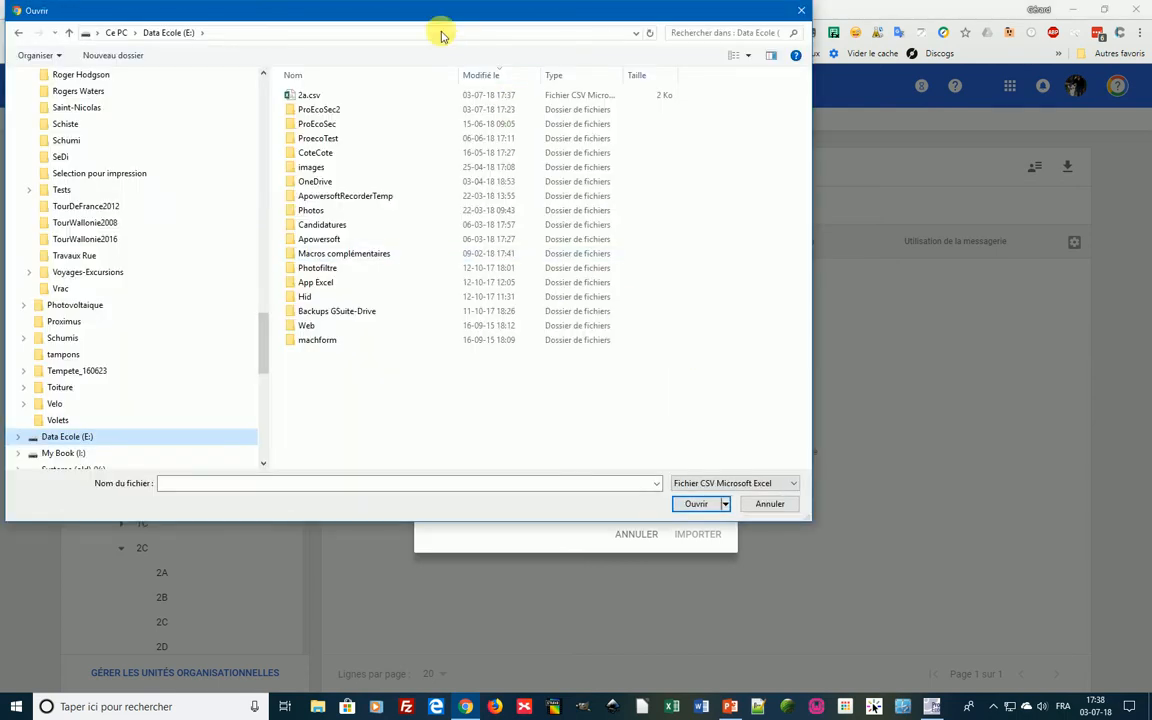
{"action": "left_click", "coordinate": [309, 96]}
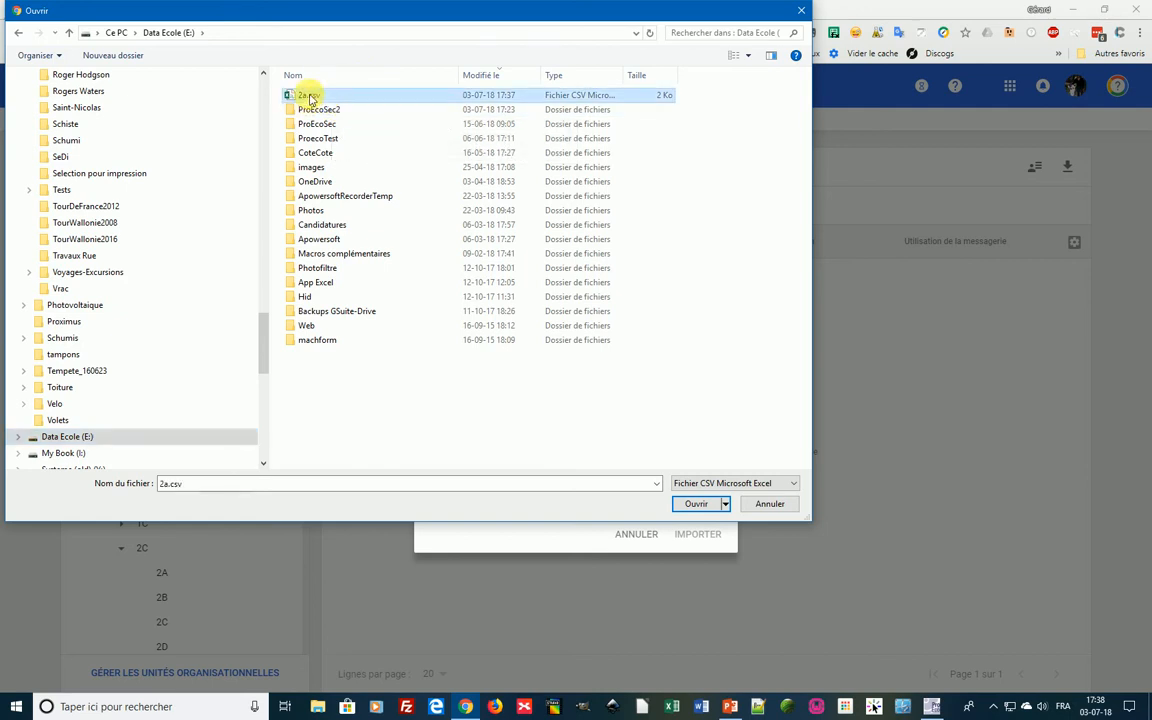
{"action": "left_click", "coordinate": [690, 505]}
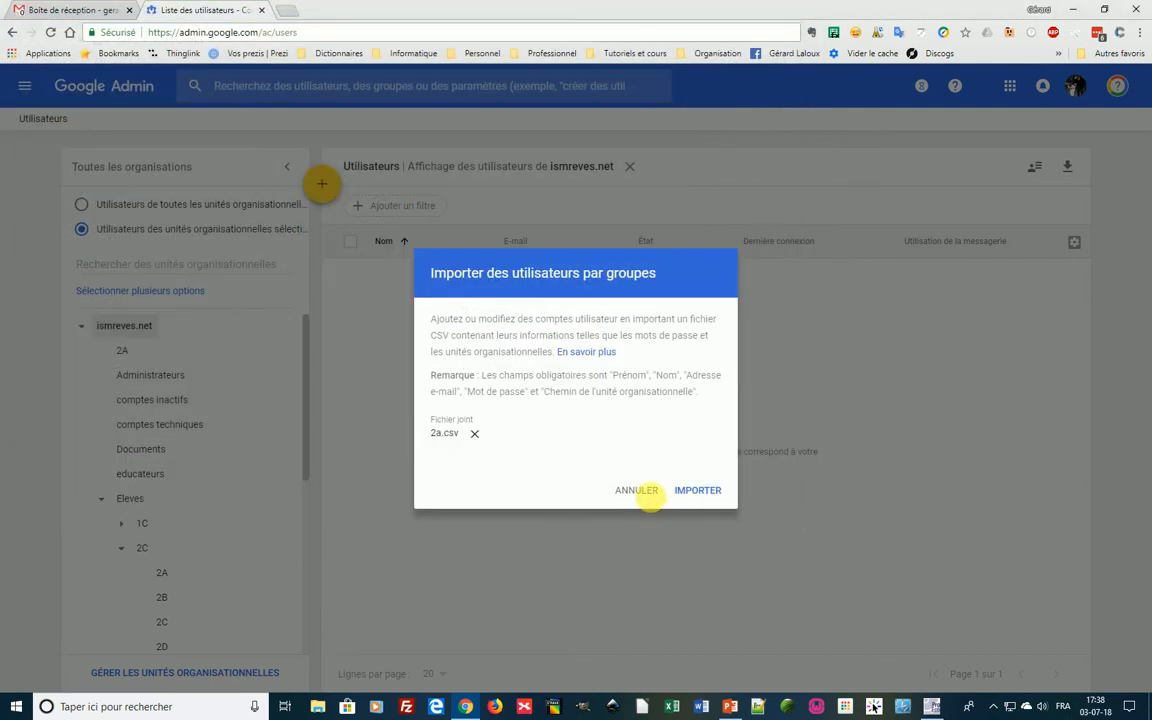